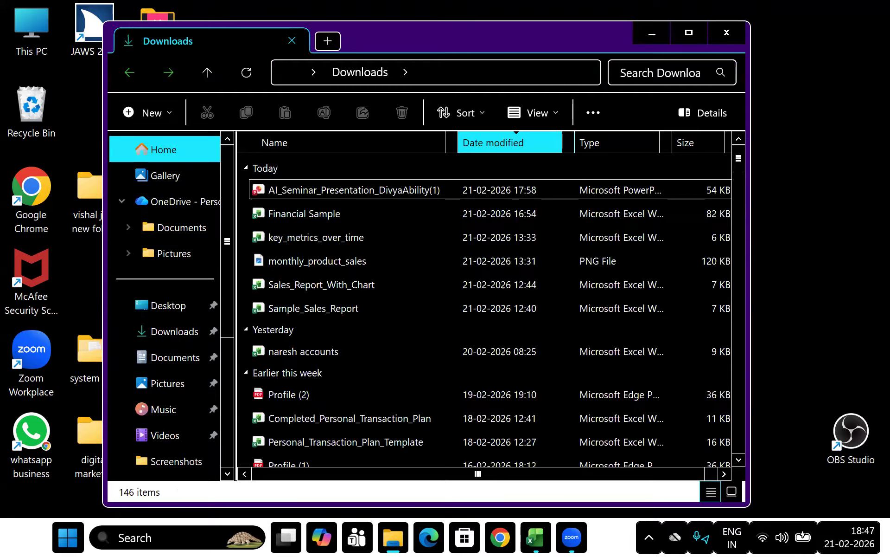
Open the Financial Sample workbook from the Downloads folder and go to cell A1.
{"action": "key", "text": "Down"}
{"action": "key", "text": "Up"}
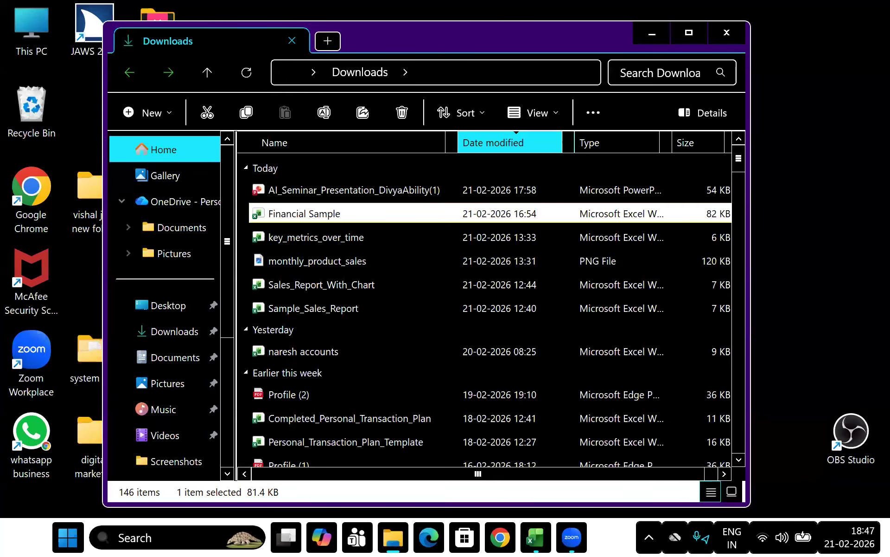
{"action": "key", "text": "Return"}
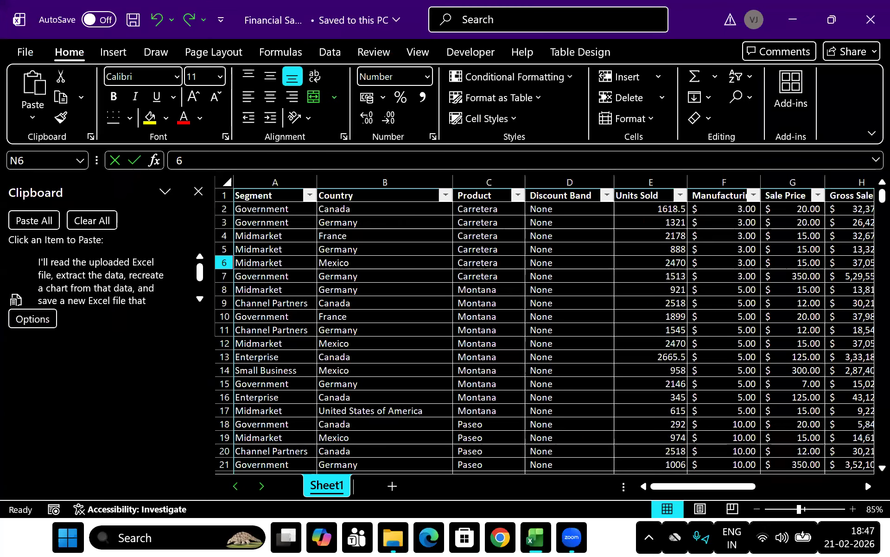
{"action": "key", "text": "Up"}
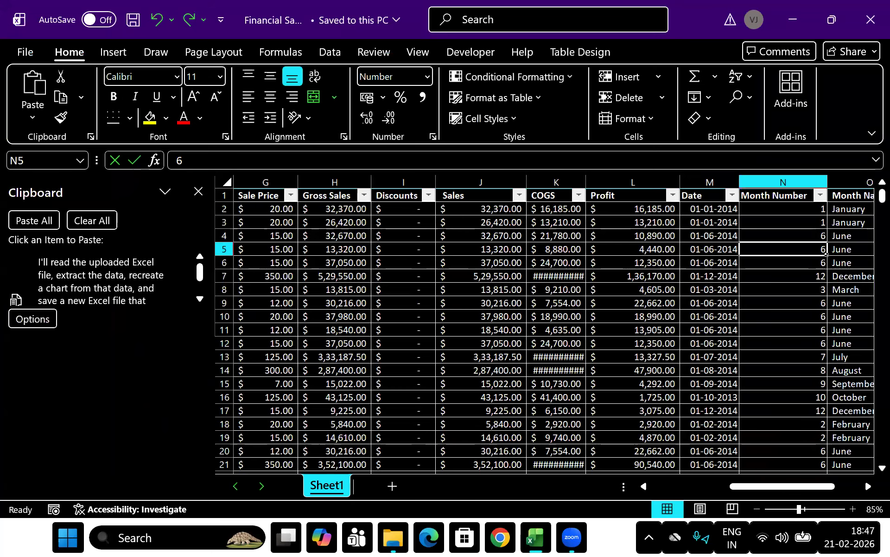
{"action": "key", "text": "ctrl+Home"}
{"action": "left_click_drag", "start_coordinate": [260, 200], "coordinate": [316, 201]}
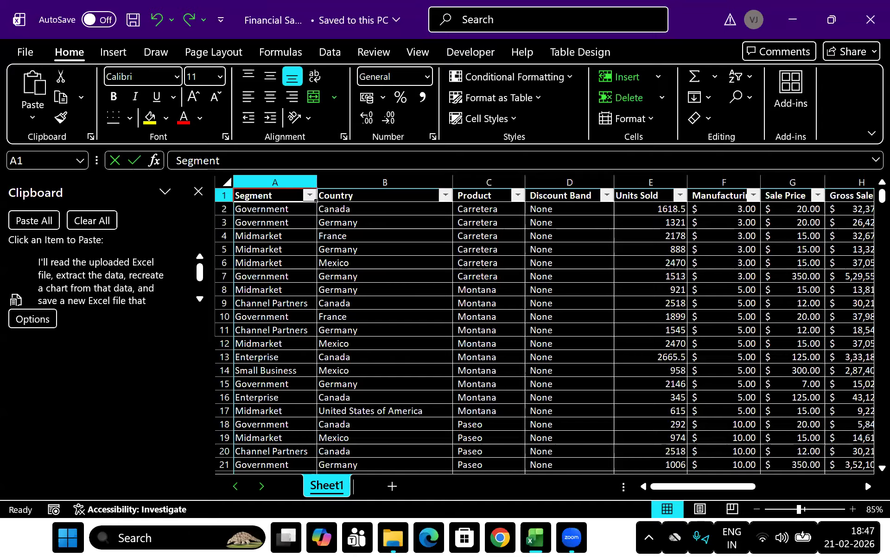
Look through the available insert commands, from PivotTable to Recommended Charts.
{"action": "key", "text": "alt"}
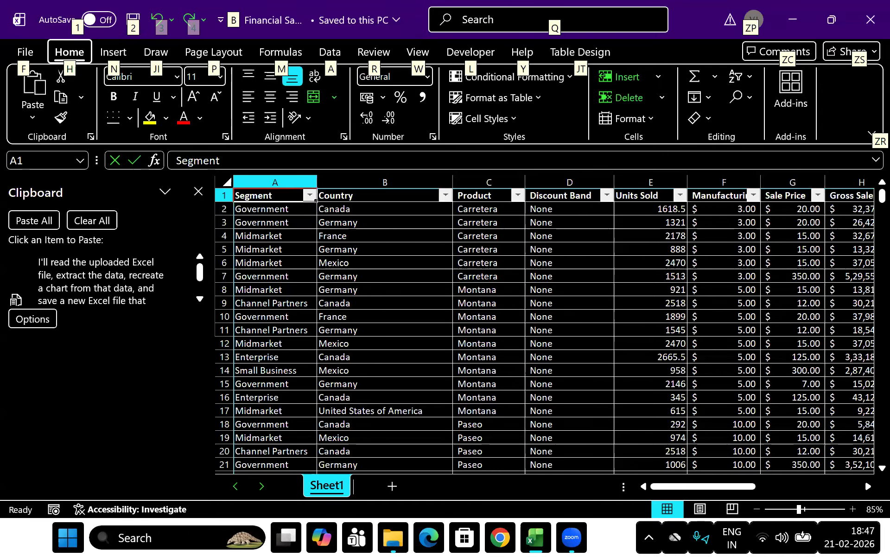
{"action": "key", "text": "n"}
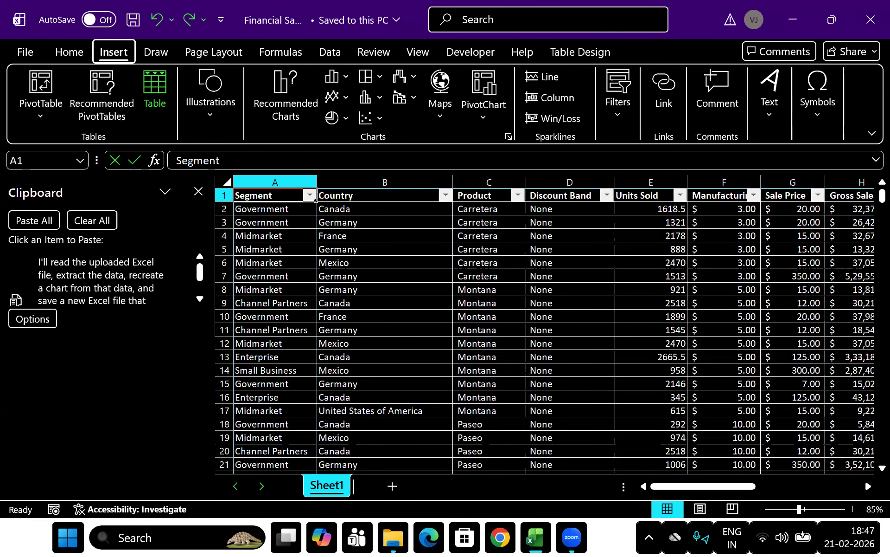
{"action": "key", "text": "v"}
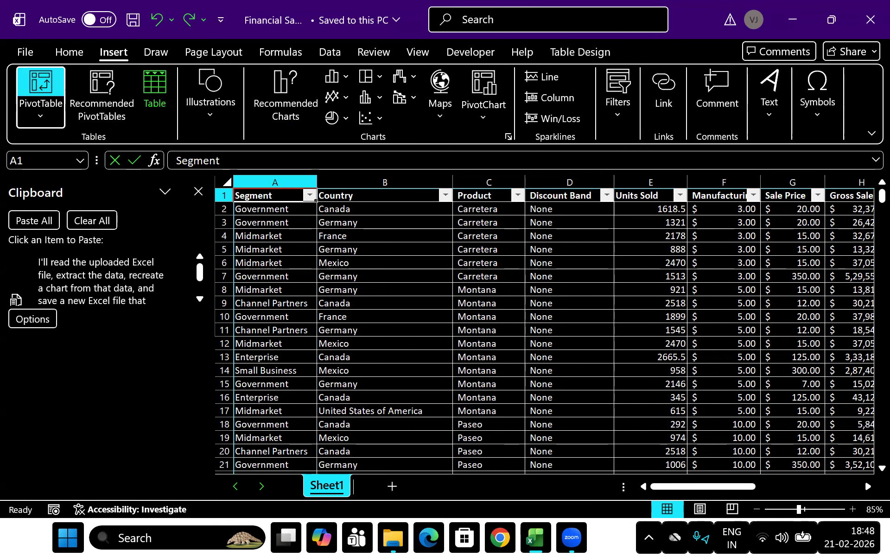
{"action": "key", "text": "Right"}
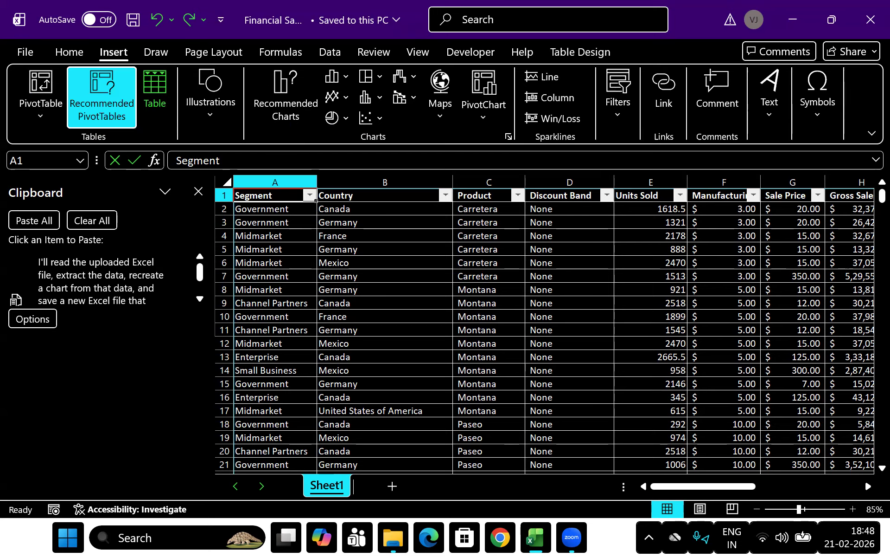
{"action": "key", "text": "Right"}
{"action": "key", "text": "Right"}
{"action": "key", "text": "Right"}
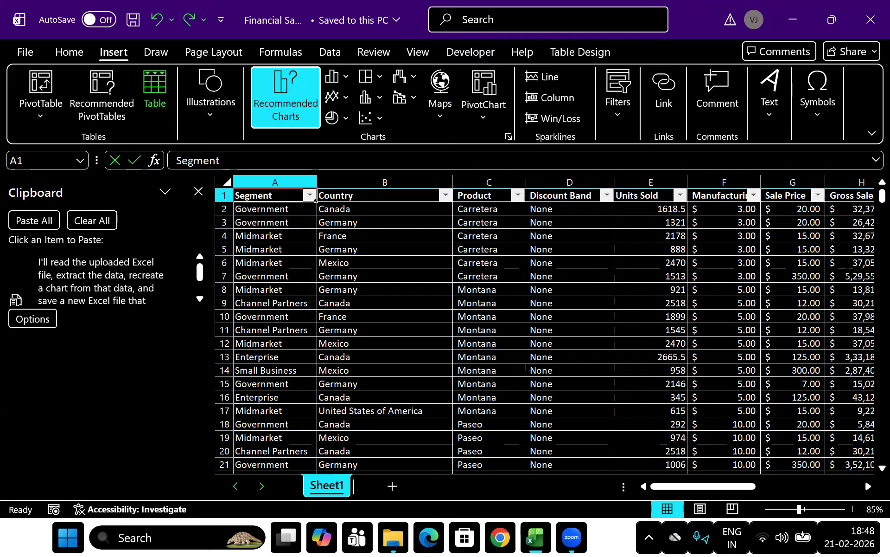
{"action": "key", "text": "Right"}
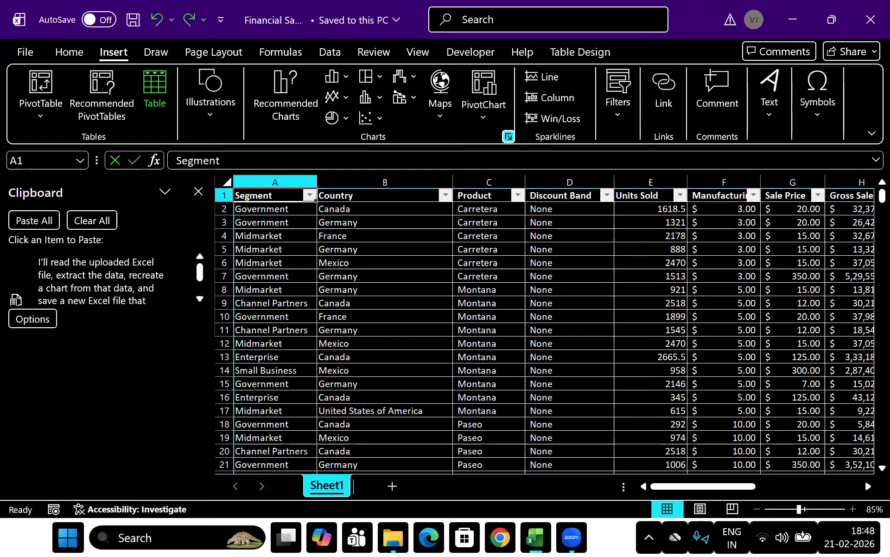
{"action": "key", "text": "Escape"}
Select the entire dataset on Sheet1, from cell A1 to the last used cell in the Year column, row 701.
{"action": "key", "text": "Down"}
{"action": "key", "text": "Up"}
{"action": "key", "text": "ctrl+shift+End"}
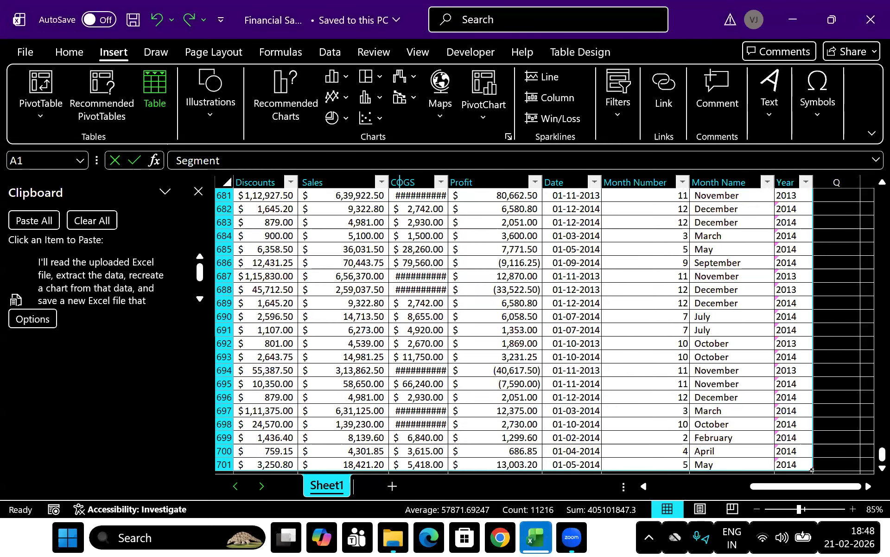
{"action": "key", "text": "ctrl+Home"}
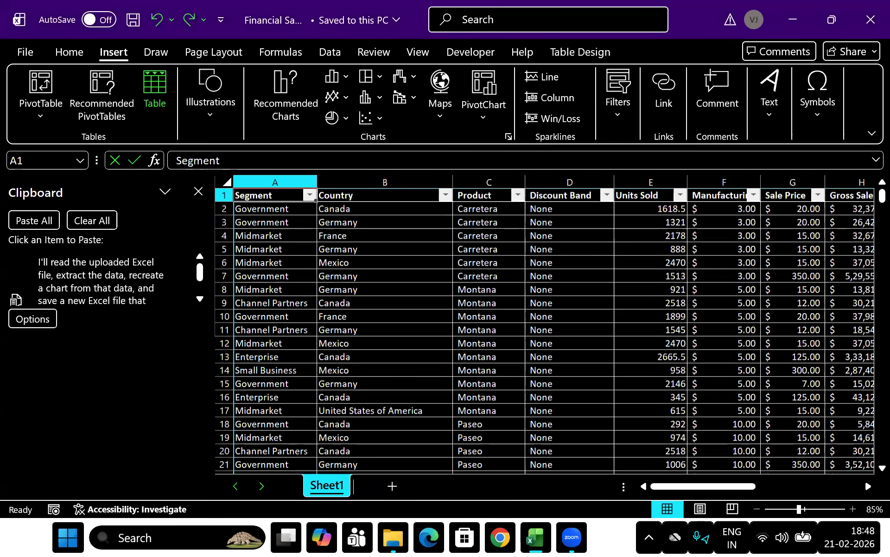
{"action": "type", "text": "`"}
{"action": "key", "text": "alt"}
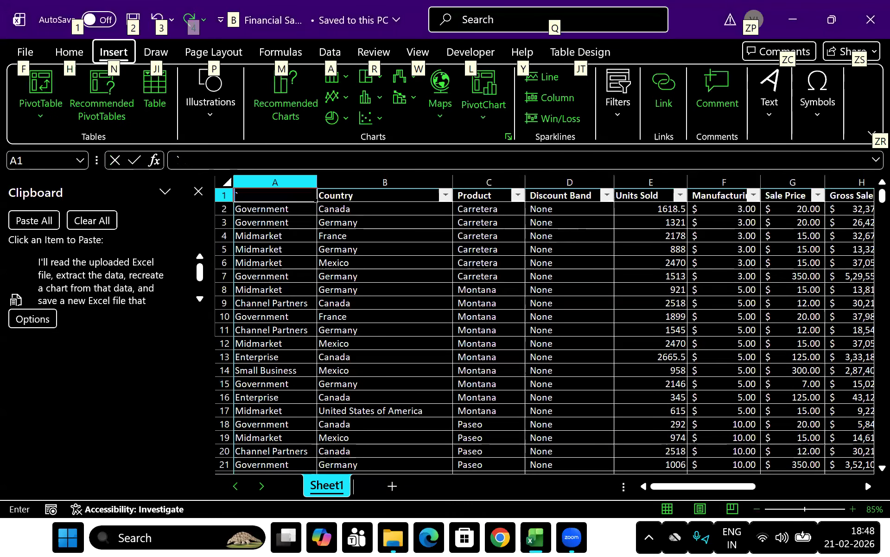
{"action": "key", "text": "f"}
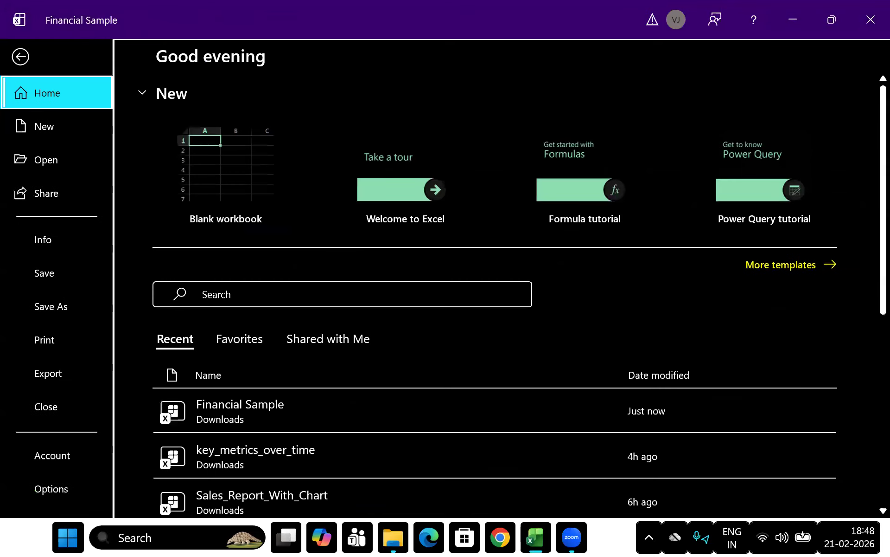
{"action": "key", "text": "Escape"}
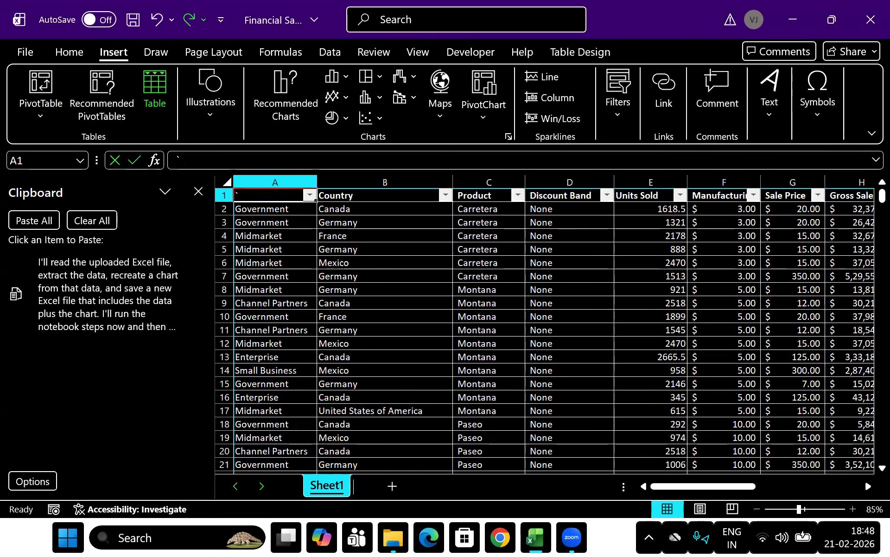
{"action": "key", "text": "ctrl+shift+End"}
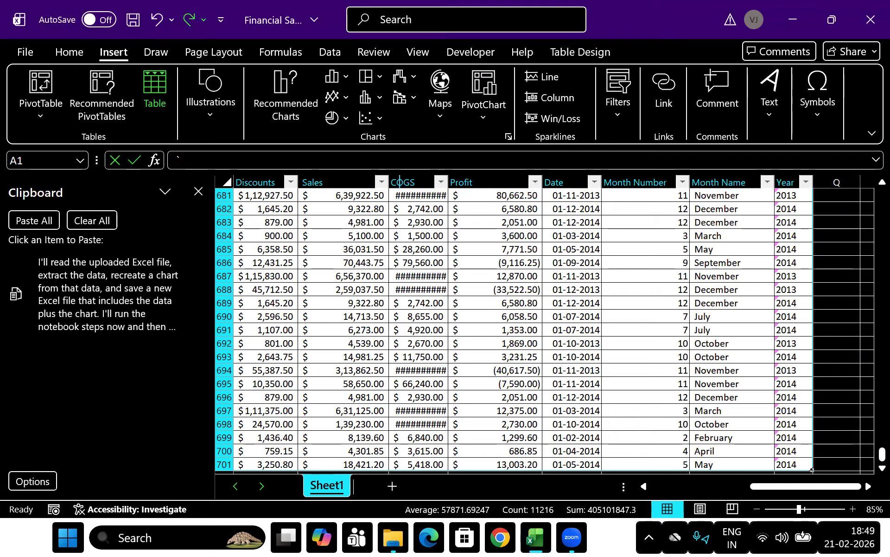
{"action": "key", "text": "alt"}
{"action": "key", "text": "n"}
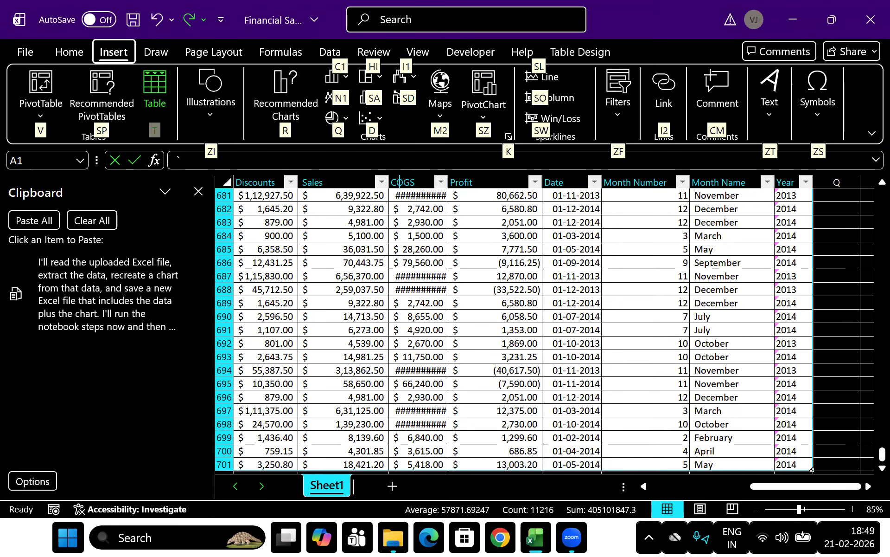
{"action": "key", "text": "v"}
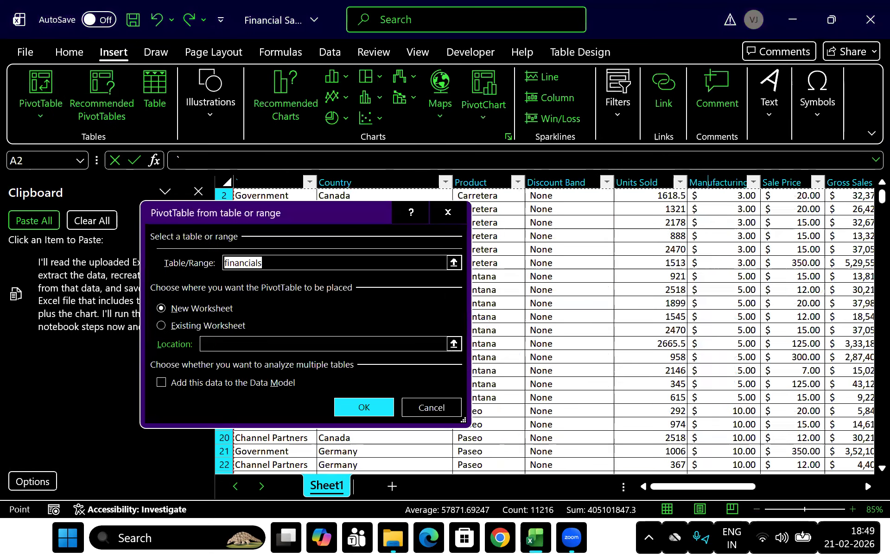
{"action": "key", "text": "Down"}
{"action": "key", "text": "Right"}
{"action": "key", "text": "Left"}
{"action": "key", "text": "Escape"}
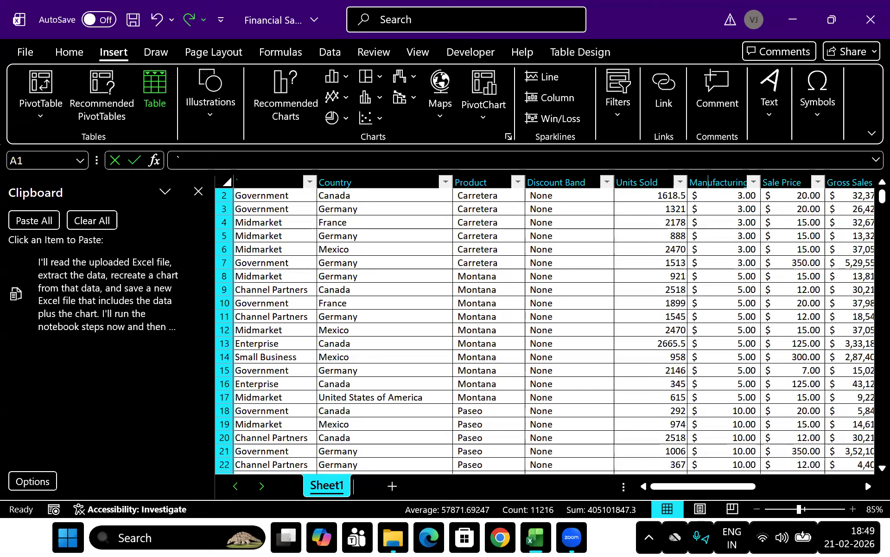
Insert the recommended Clustered Bar chart, Sum of Profit by Country, from the selected data.
{"action": "key", "text": "alt"}
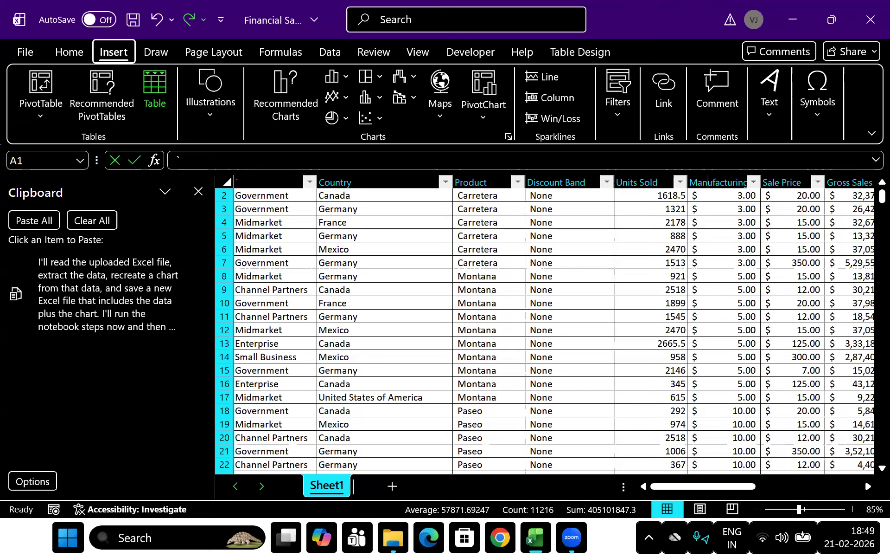
{"action": "key", "text": "Escape"}
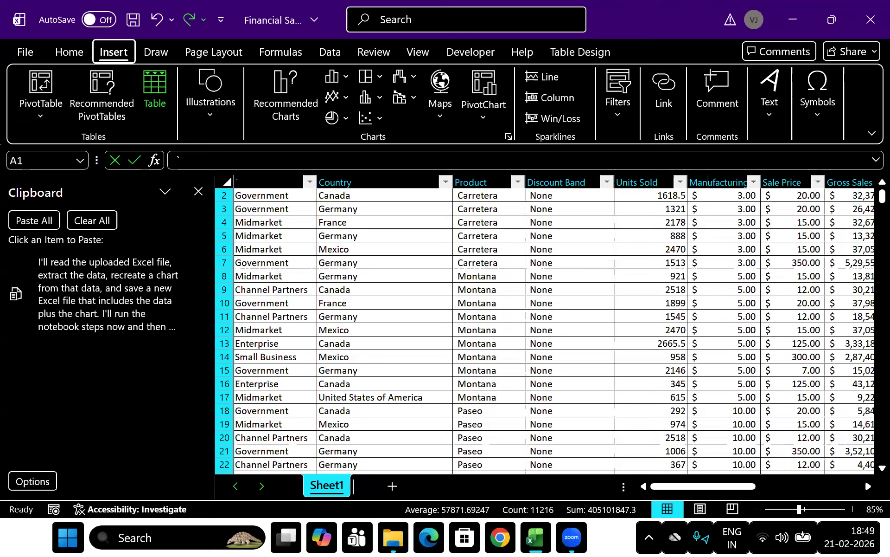
{"action": "key", "text": "Down"}
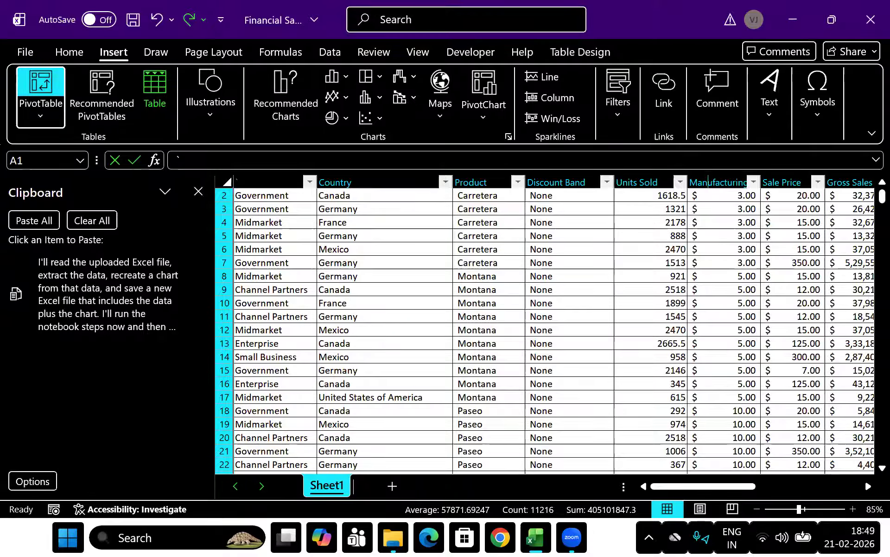
{"action": "key", "text": "Right"}
{"action": "key", "text": "Right"}
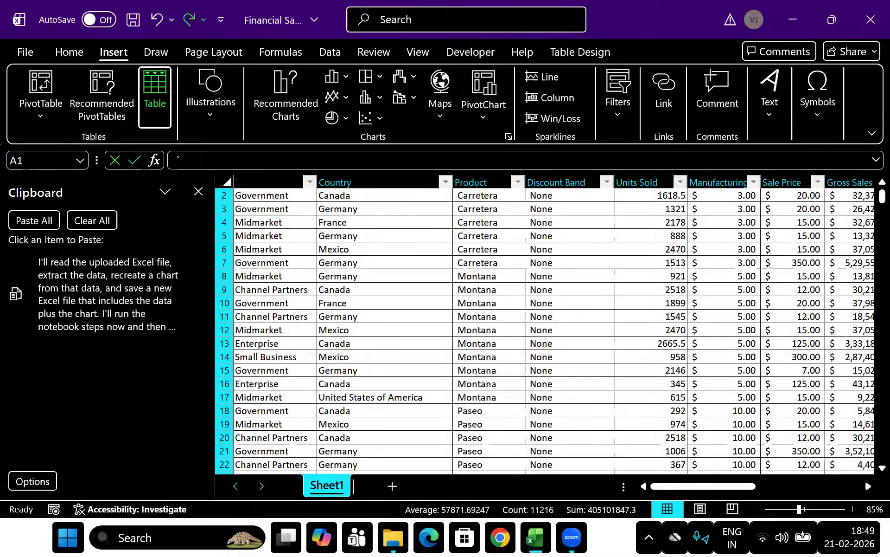
{"action": "key", "text": "Right"}
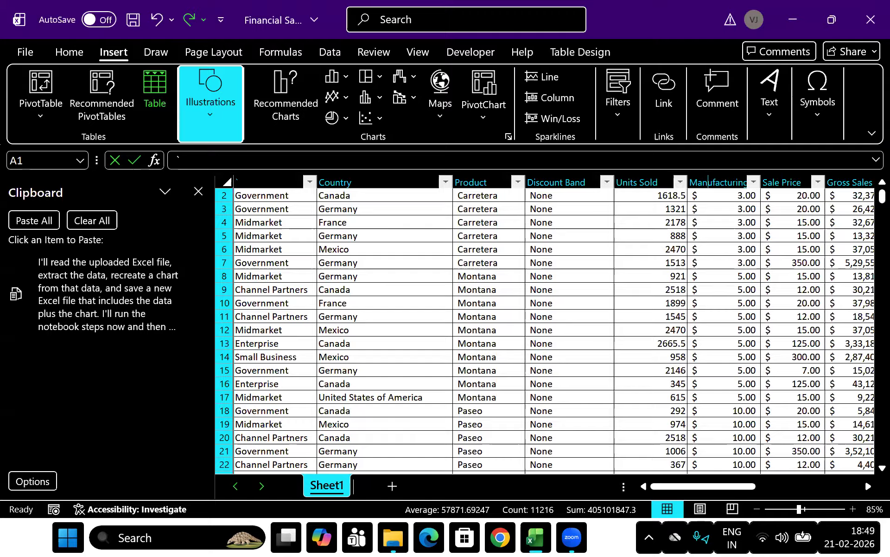
{"action": "key", "text": "Right"}
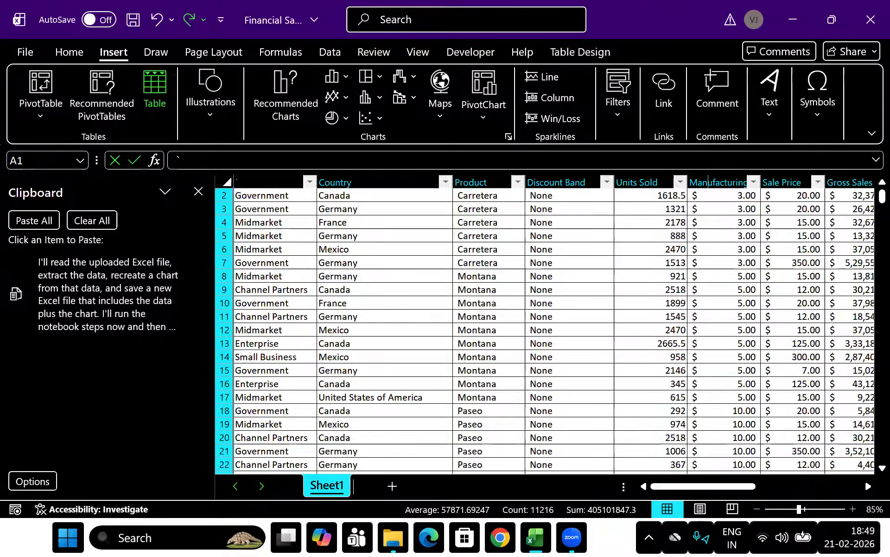
{"action": "key", "text": "Return"}
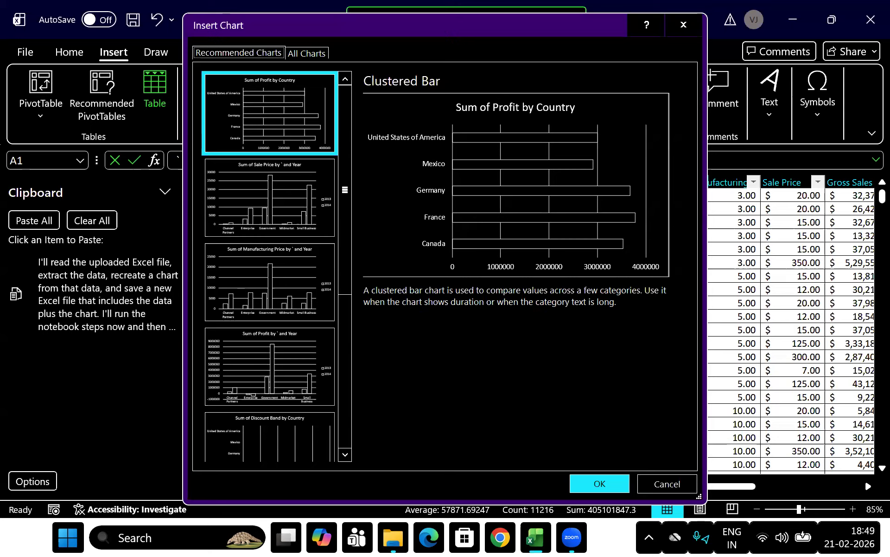
{"action": "key", "text": "Return"}
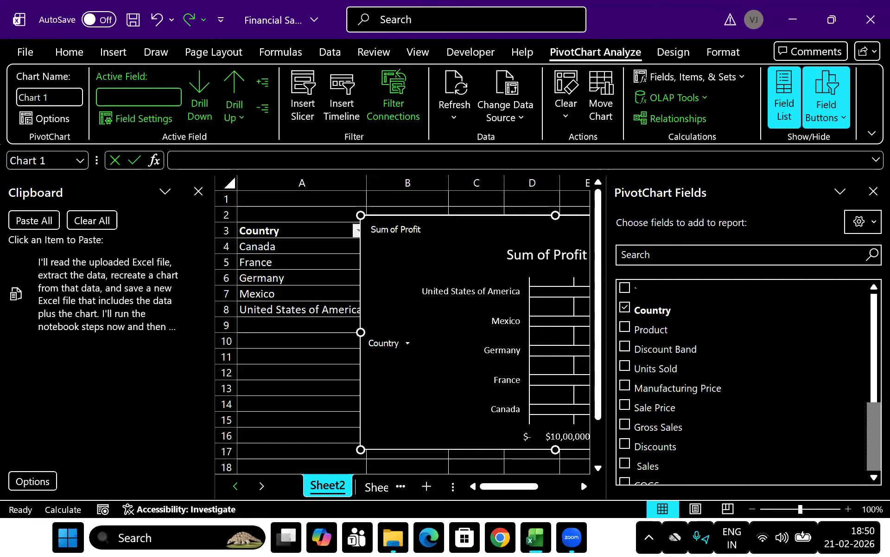
Examine the pivot chart's elements, from the Sum of Profit series and the Canada bar to the chart title.
{"action": "left_click", "coordinate": [552, 321]}
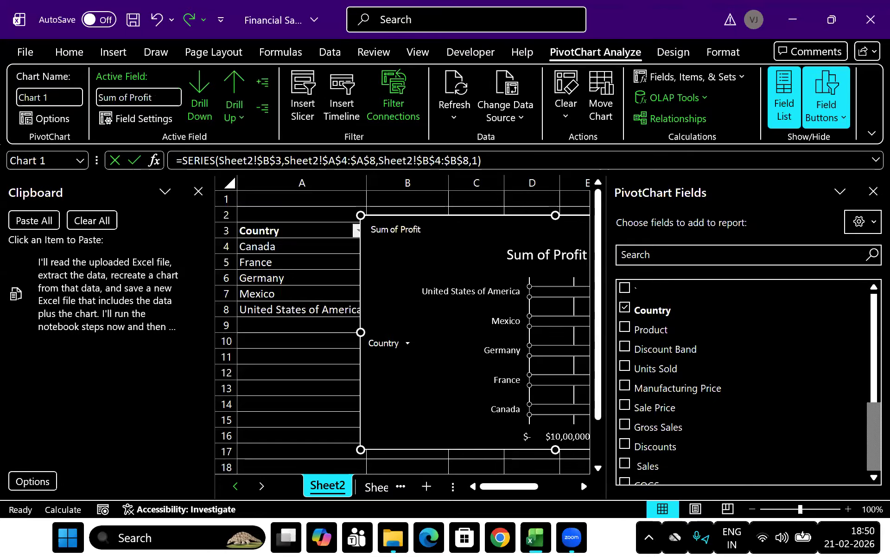
{"action": "key", "text": "Right"}
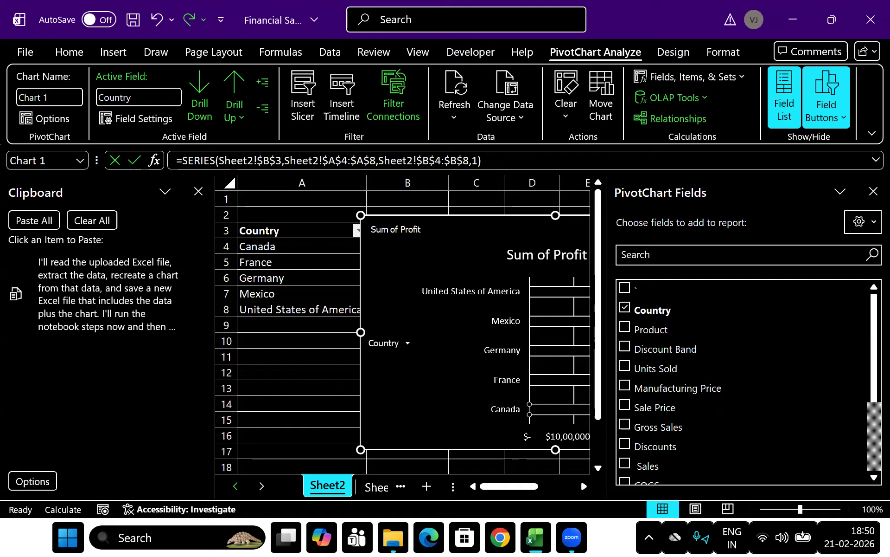
{"action": "key", "text": "Left"}
{"action": "key", "text": "Left"}
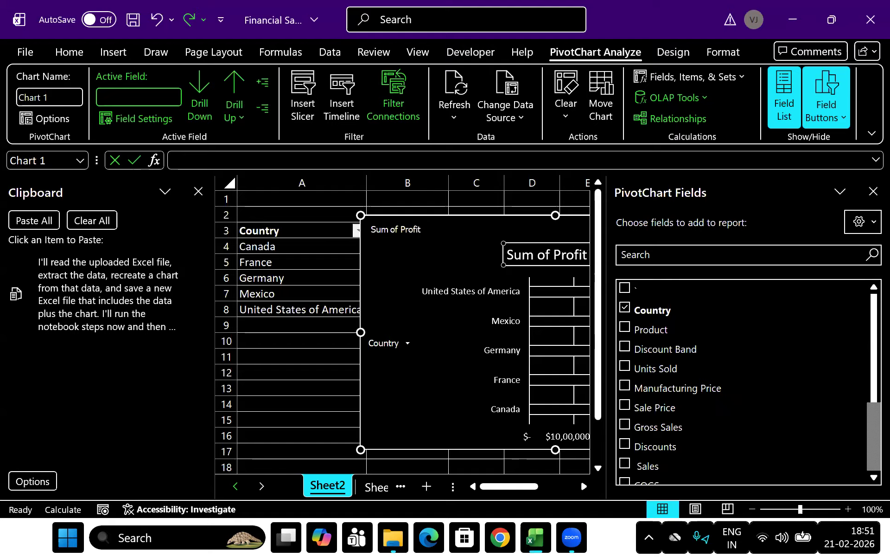
Close the workbook without saving its changes, and close the Downloads folder window as well.
{"action": "key", "text": "alt+F4"}
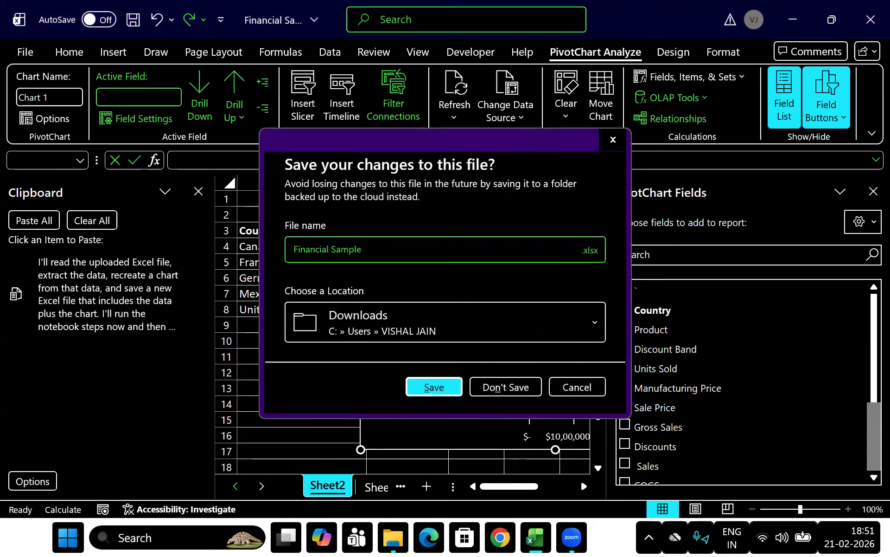
{"action": "key", "text": "Tab"}
{"action": "key", "text": "Tab"}
{"action": "key", "text": "Tab"}
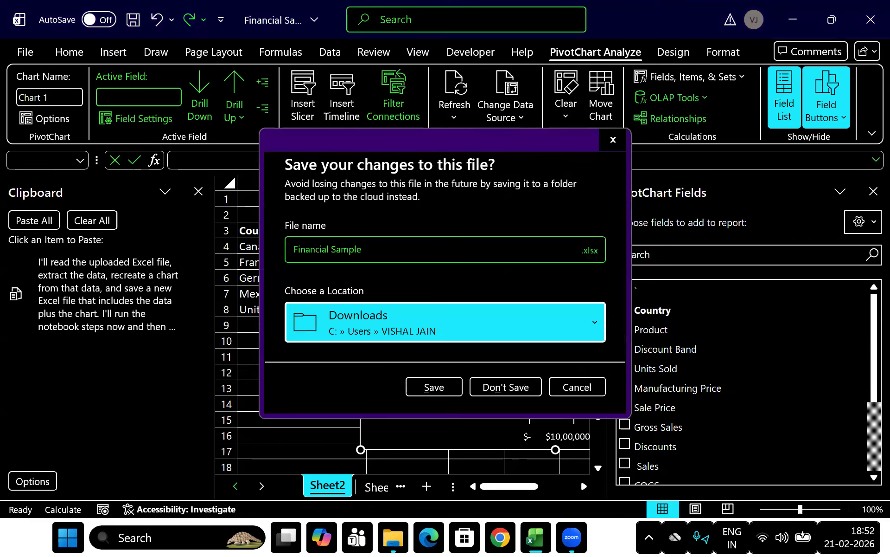
{"action": "key", "text": "Tab"}
{"action": "key", "text": "Tab"}
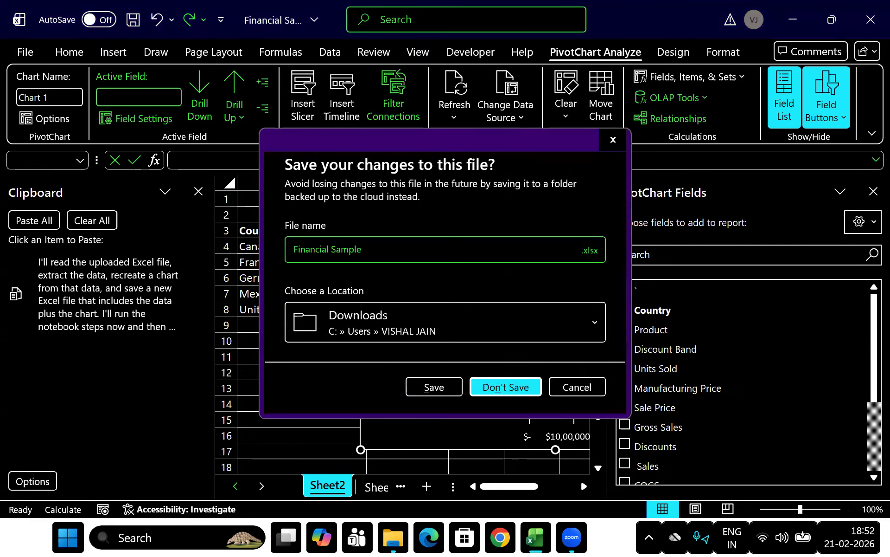
{"action": "key", "text": "Return"}
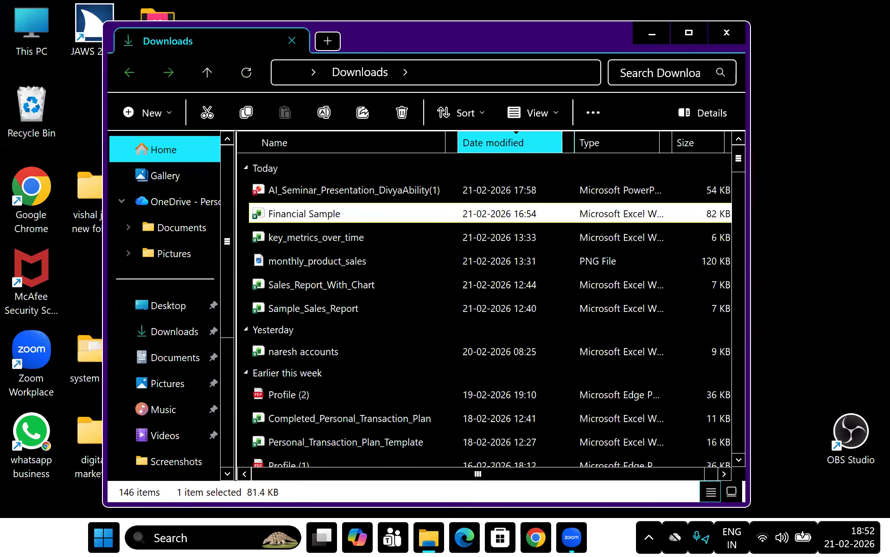
{"action": "key", "text": "alt+F4"}
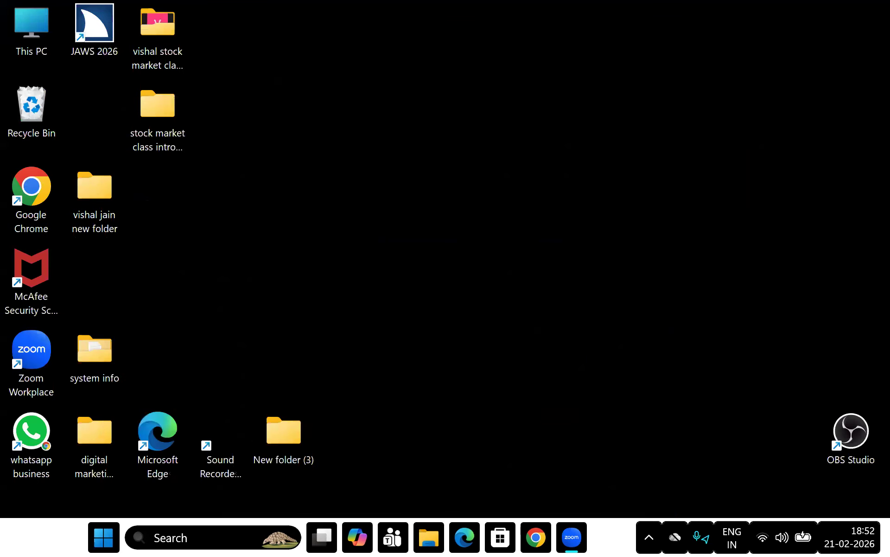
Switch to Google Chrome and load the Formula Bot site at analytics.formulabot.com.
{"action": "key", "text": "super"}
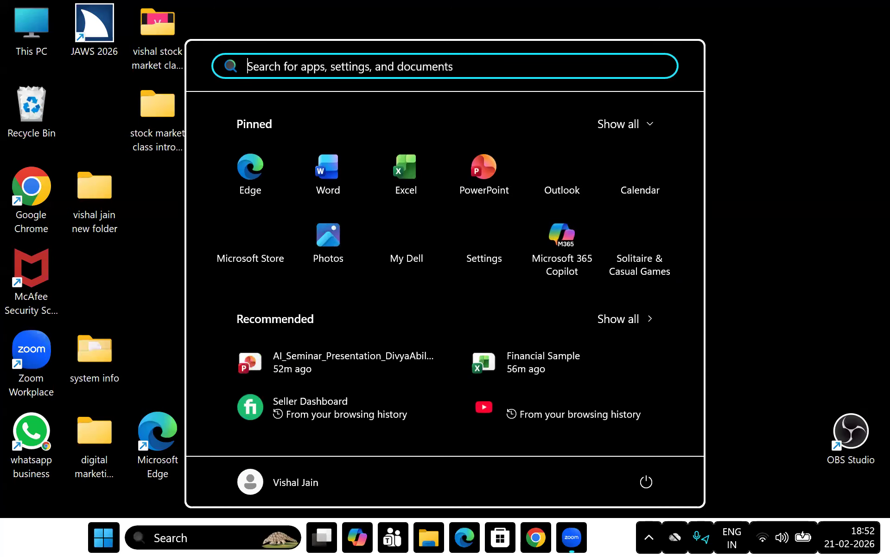
{"action": "type", "text": "c"}
{"action": "key", "text": "Return"}
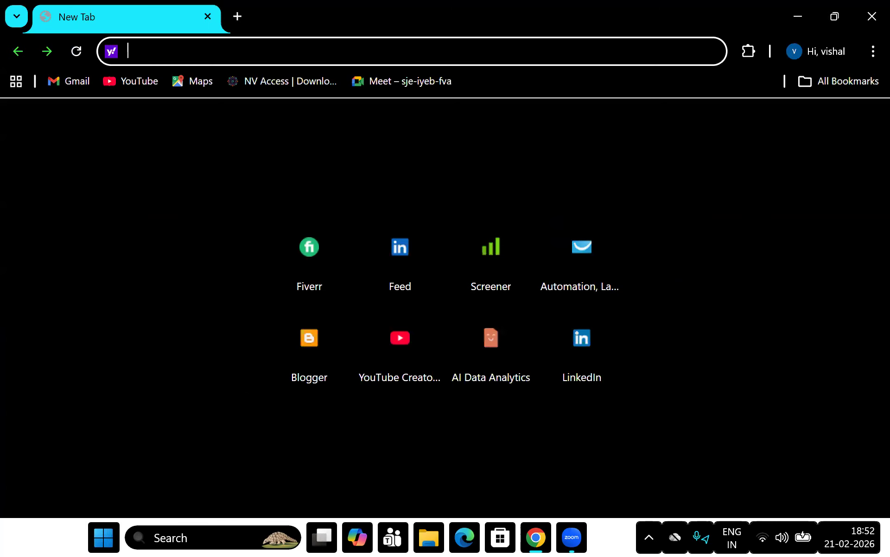
{"action": "type", "text": "a"}
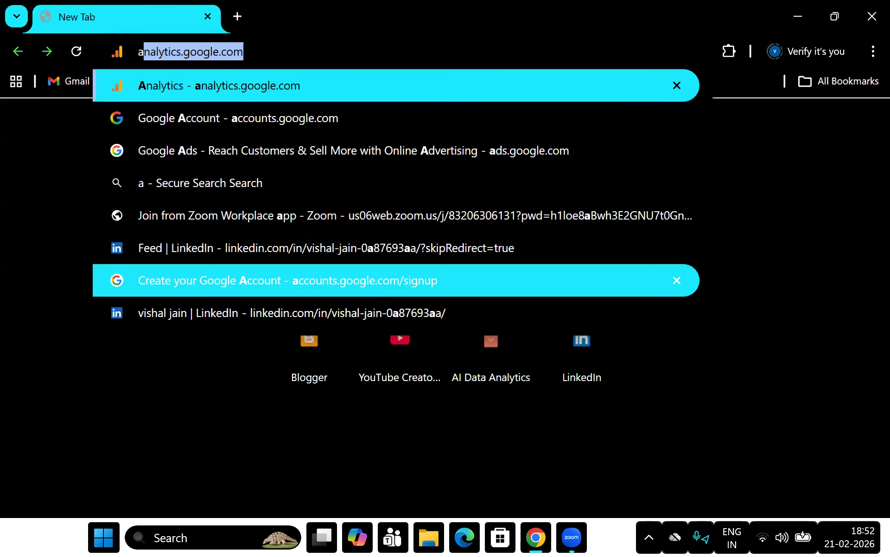
{"action": "type", "text": "n"}
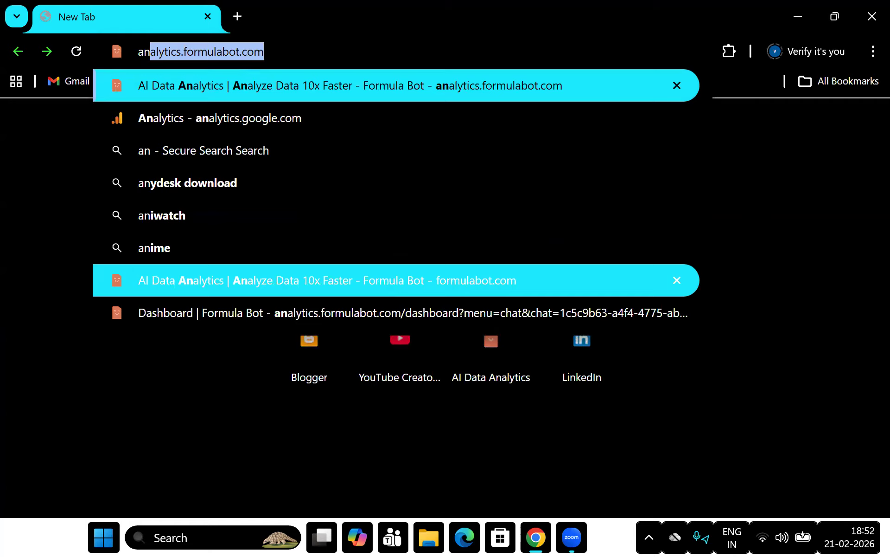
{"action": "key", "text": "BackSpace"}
{"action": "key", "text": "BackSpace"}
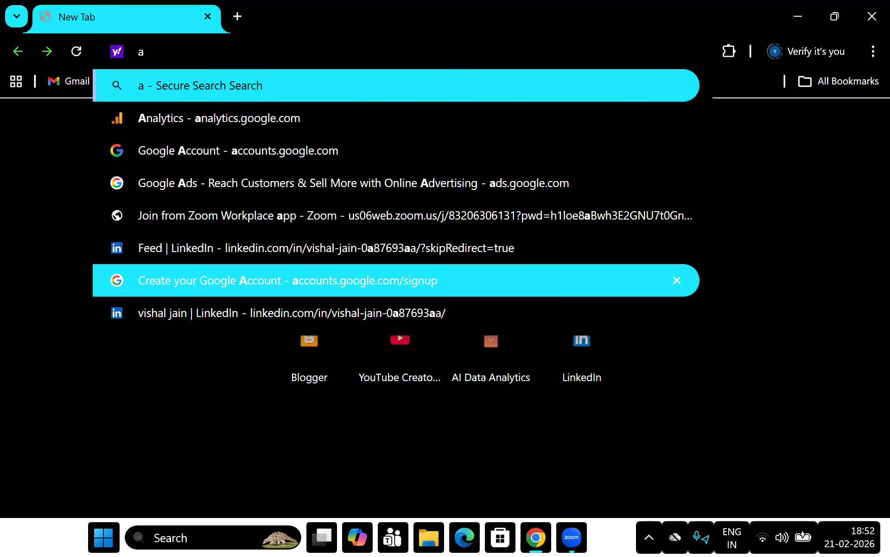
{"action": "key", "text": "BackSpace"}
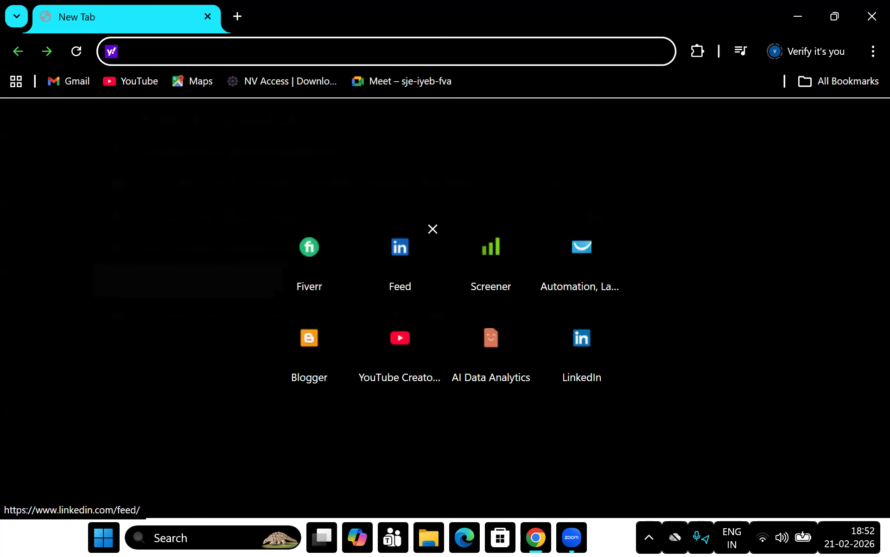
{"action": "type", "text": "analyti"}
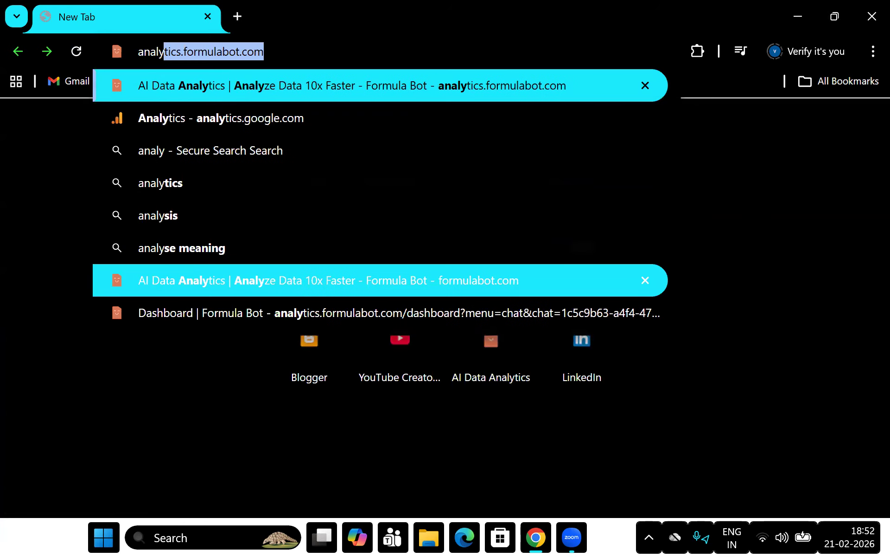
{"action": "type", "text": "cs."}
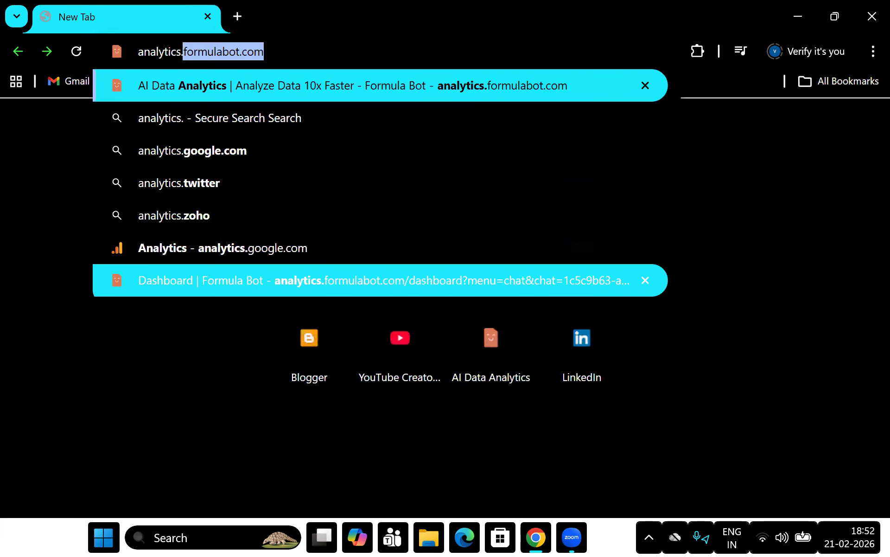
{"action": "type", "text": "f"}
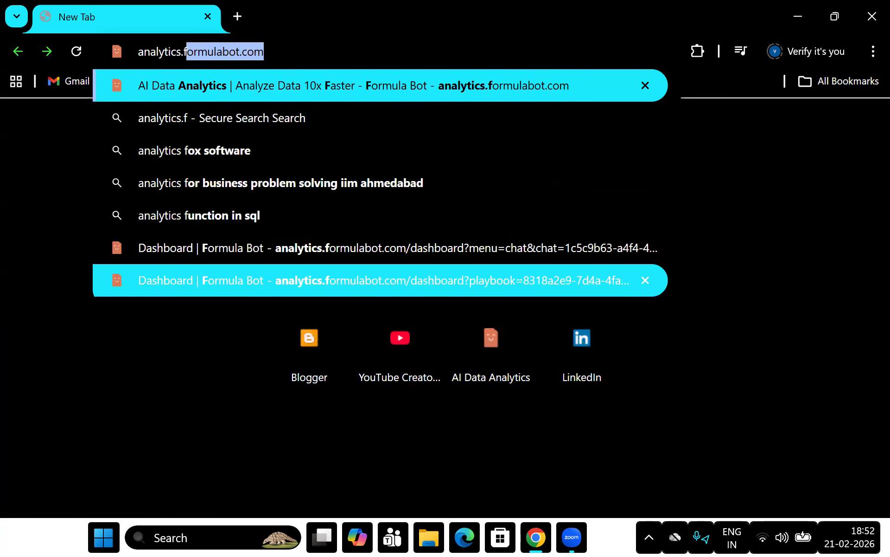
{"action": "key", "text": "Return"}
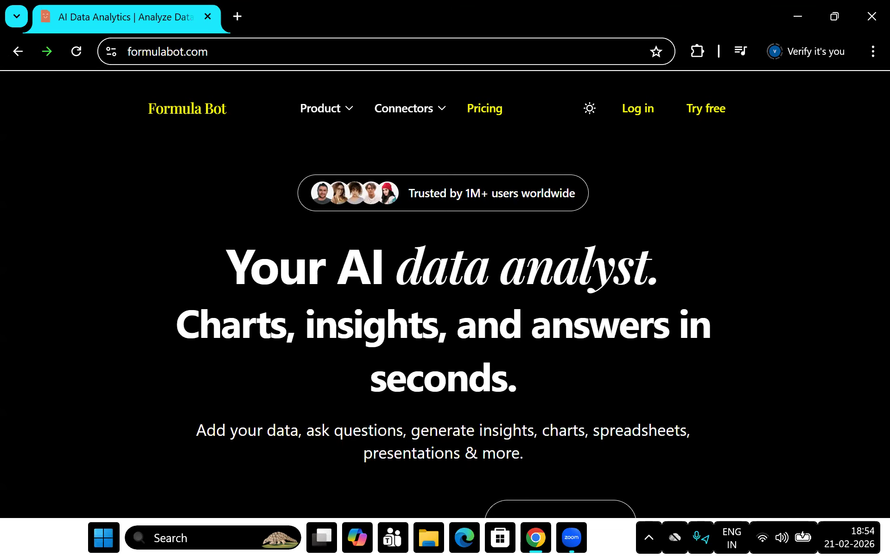
Review the Formula Bot home page down to its pricing section and open the data analysis dashboard.
{"action": "scroll", "coordinate": [445, 278], "scroll_direction": "down", "scroll_amount": 5}
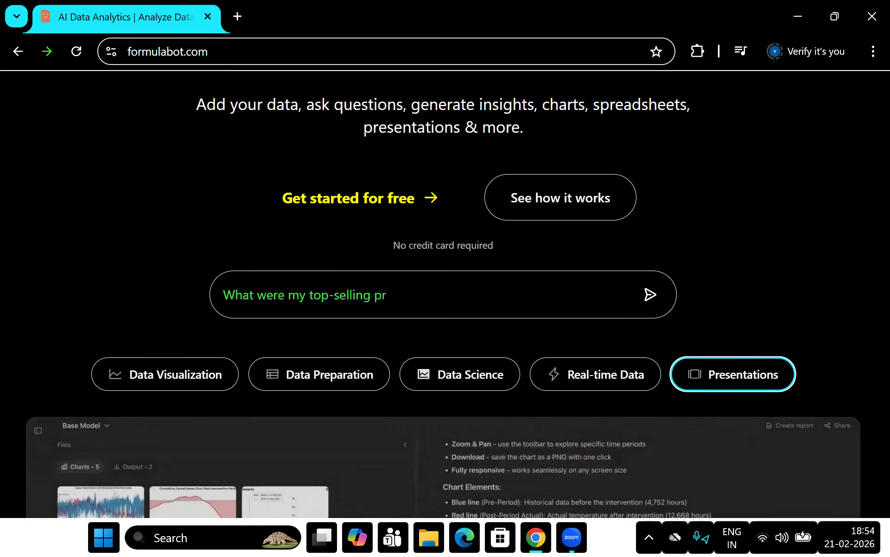
{"action": "scroll", "coordinate": [445, 292], "scroll_direction": "down", "scroll_amount": 10}
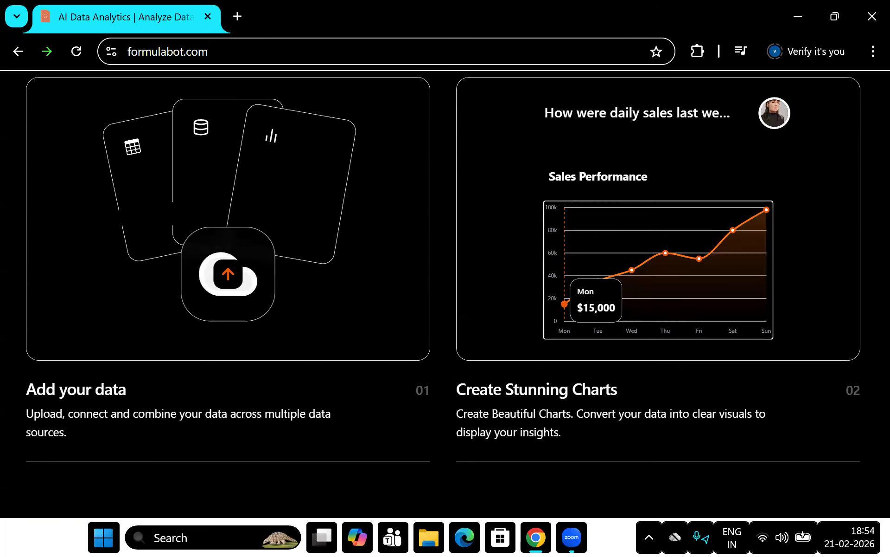
{"action": "scroll", "coordinate": [445, 292], "scroll_direction": "down", "scroll_amount": 10}
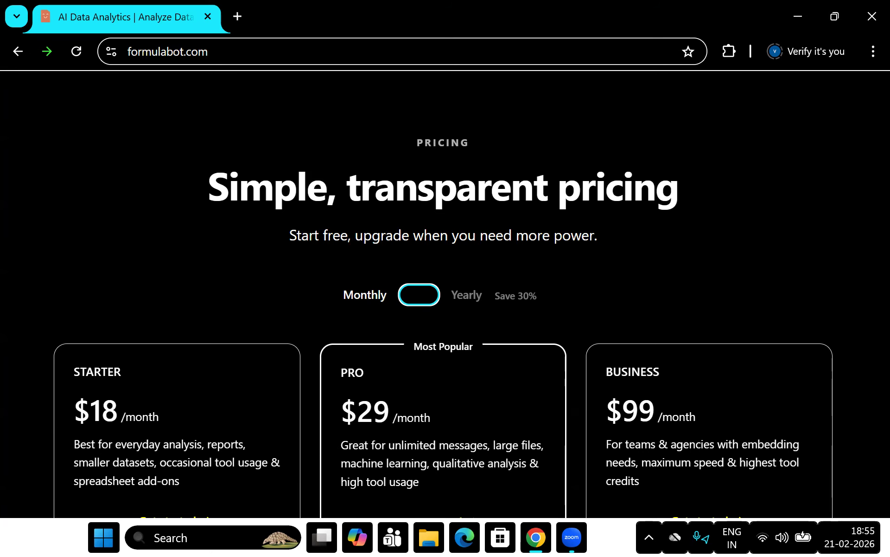
{"action": "key", "text": "Tab"}
{"action": "key", "text": "Return"}
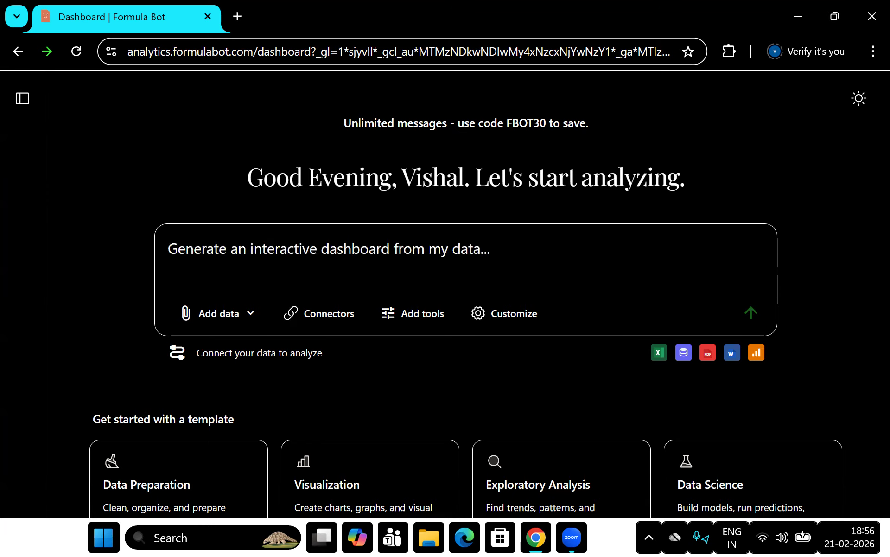
Examine the dashboard's Add data, Connectors, Add tools and Customize options and its templates from Data Preparation to Data Science.
{"action": "key", "text": "Tab"}
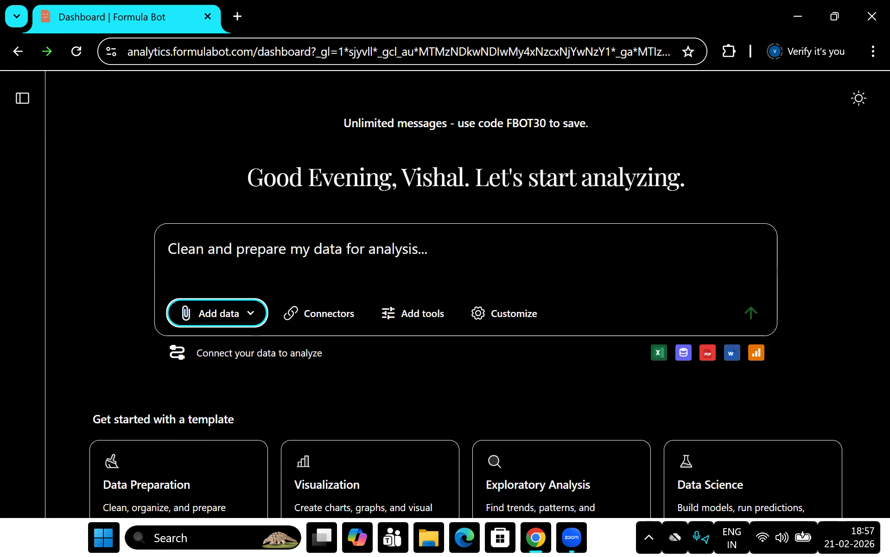
{"action": "key", "text": "Tab"}
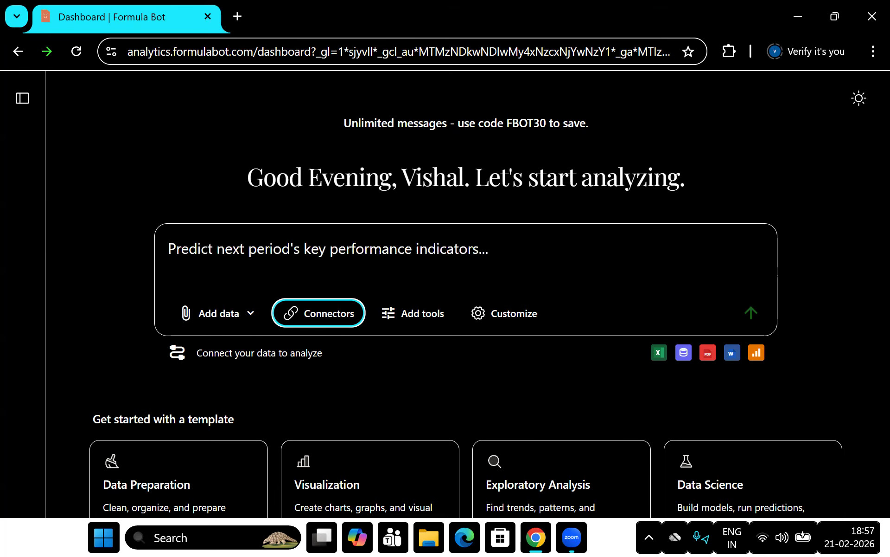
{"action": "key", "text": "Tab"}
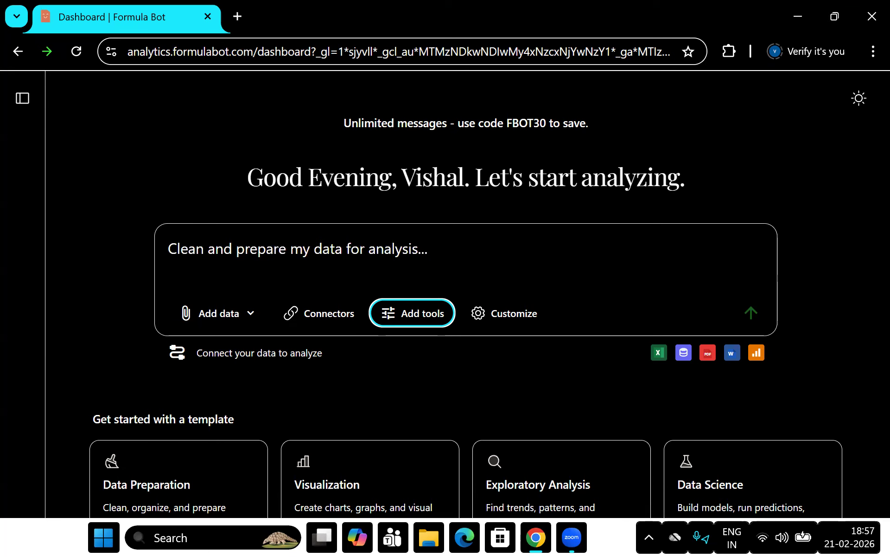
{"action": "key", "text": "Tab"}
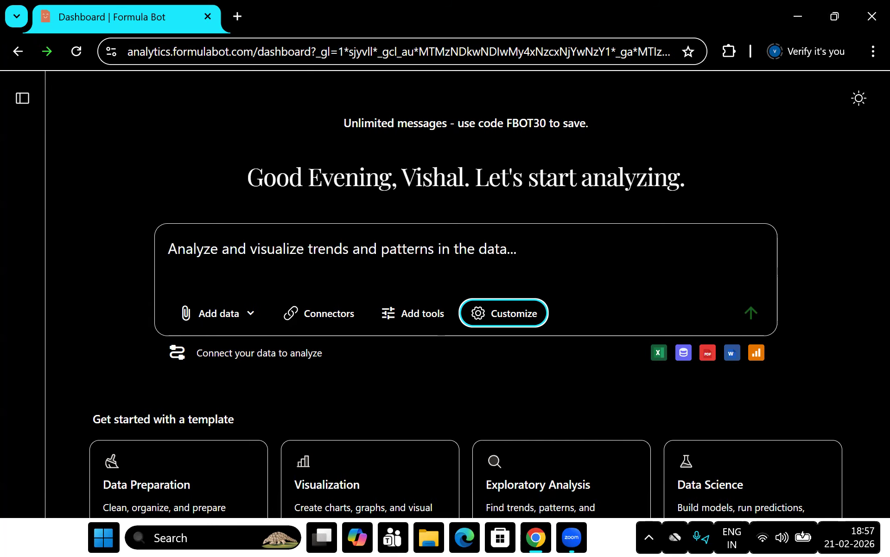
{"action": "key", "text": "Tab"}
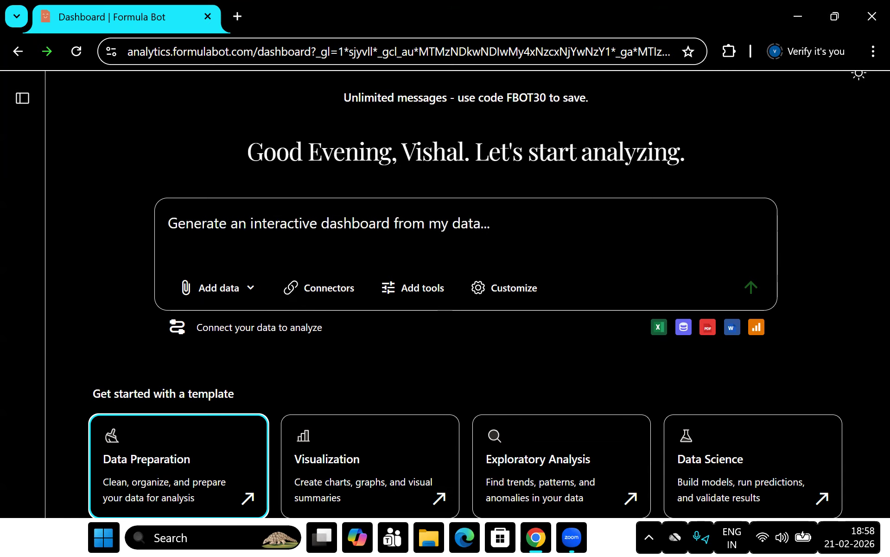
{"action": "key", "text": "Tab"}
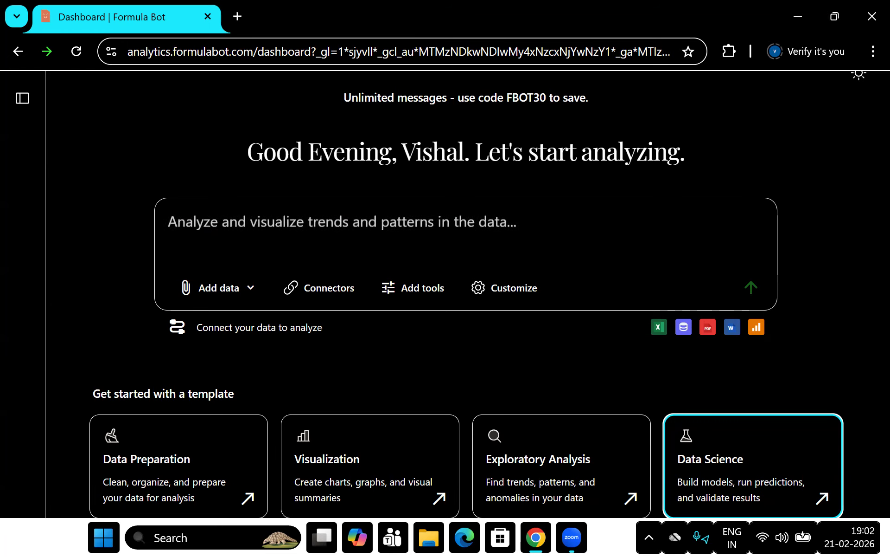
Return to the prompt area's data options and start a file upload.
{"action": "key", "text": "Tab"}
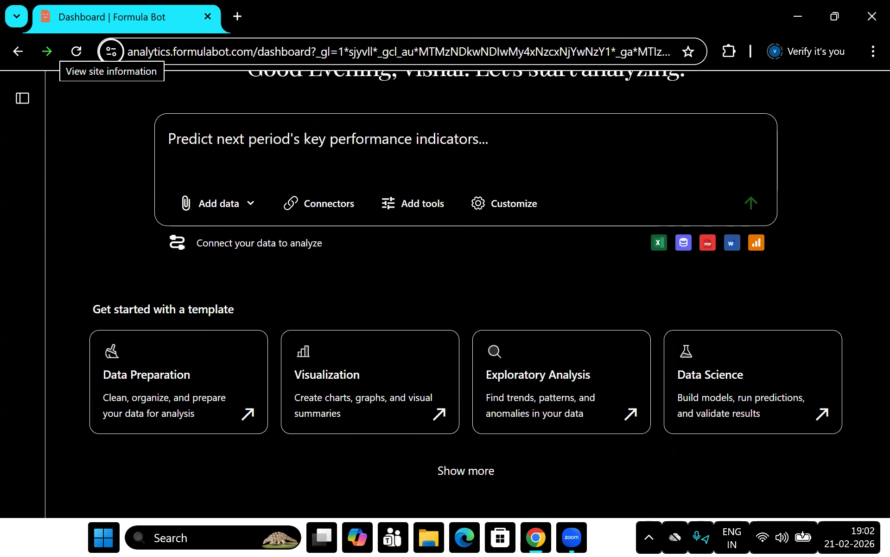
{"action": "key", "text": "Tab"}
{"action": "key", "text": "Tab"}
{"action": "key", "text": "Tab"}
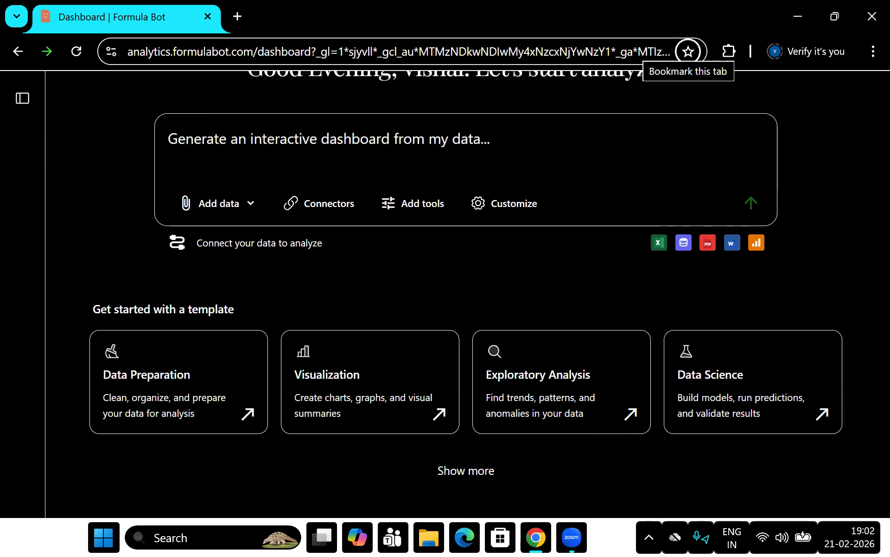
{"action": "key", "text": "Tab"}
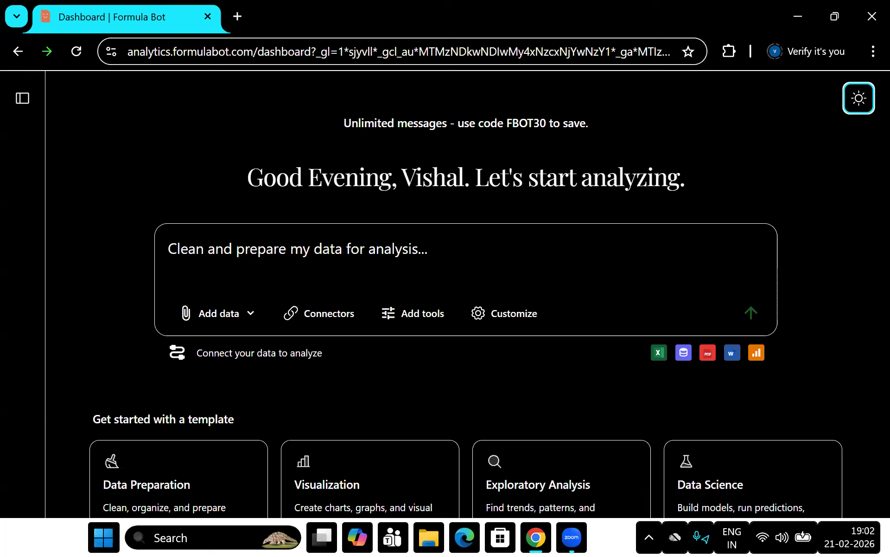
{"action": "key", "text": "Tab"}
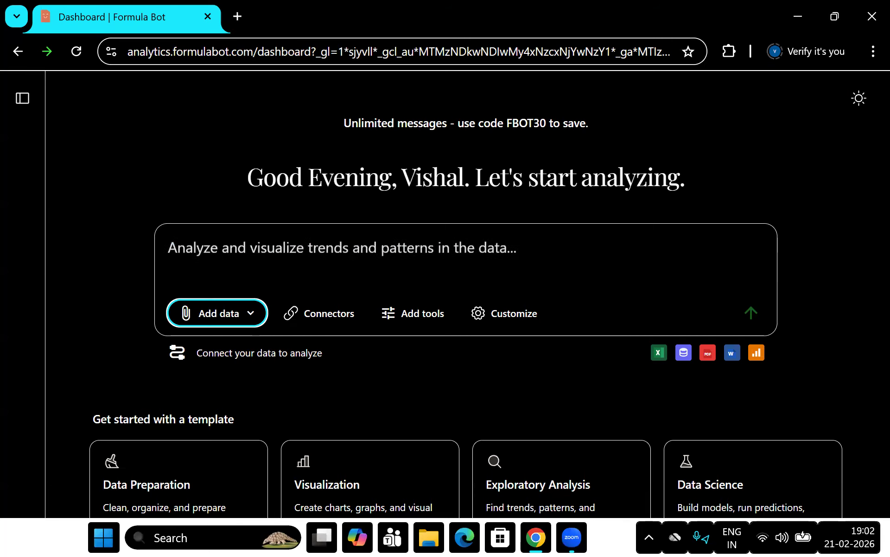
{"action": "key", "text": "Return"}
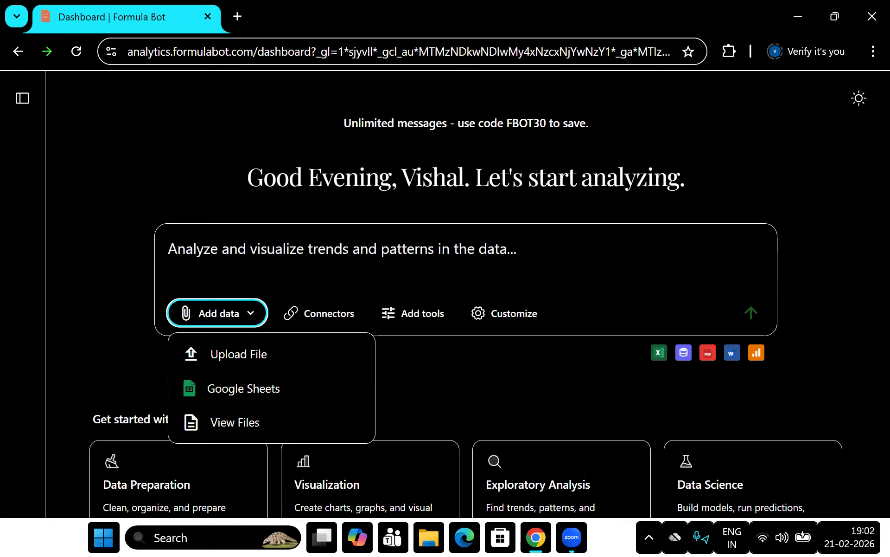
{"action": "key", "text": "Down"}
{"action": "key", "text": "Return"}
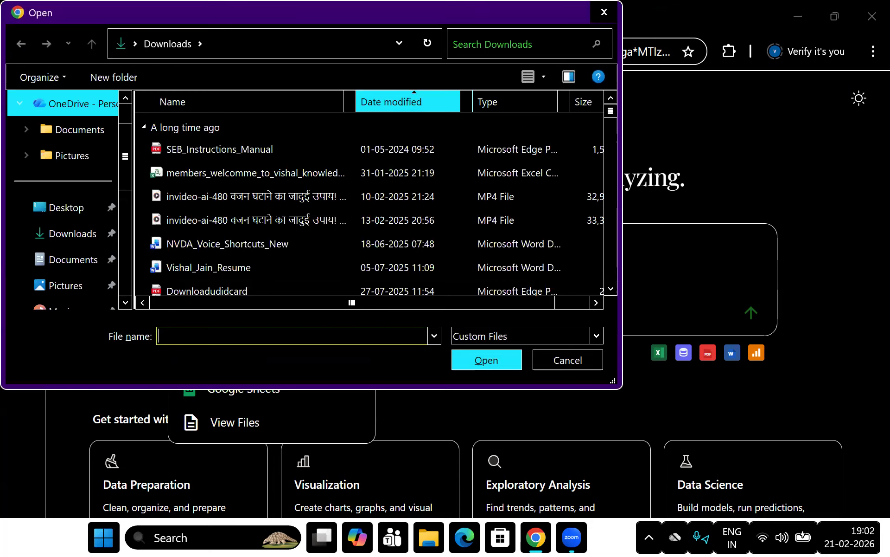
Attach the Financial Sample workbook from the Downloads folder to the analysis prompt.
{"action": "key", "text": "shift+Tab"}
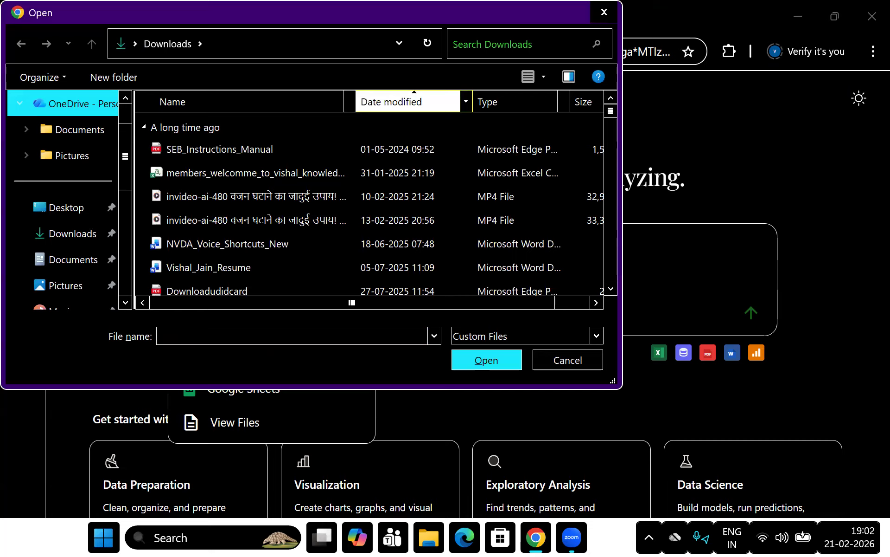
{"action": "key", "text": "shift+Tab"}
{"action": "key", "text": "shift+Tab"}
{"action": "key", "text": "shift+Tab"}
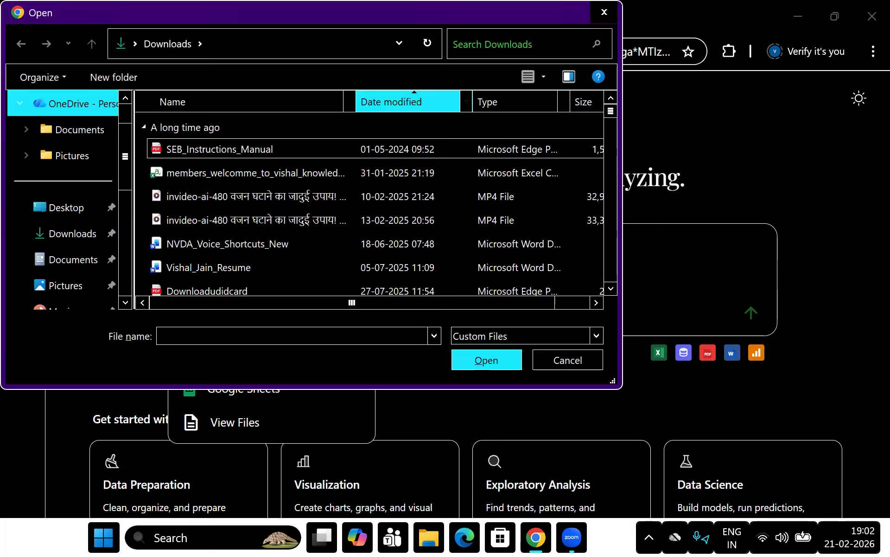
{"action": "key", "text": "shift+Tab"}
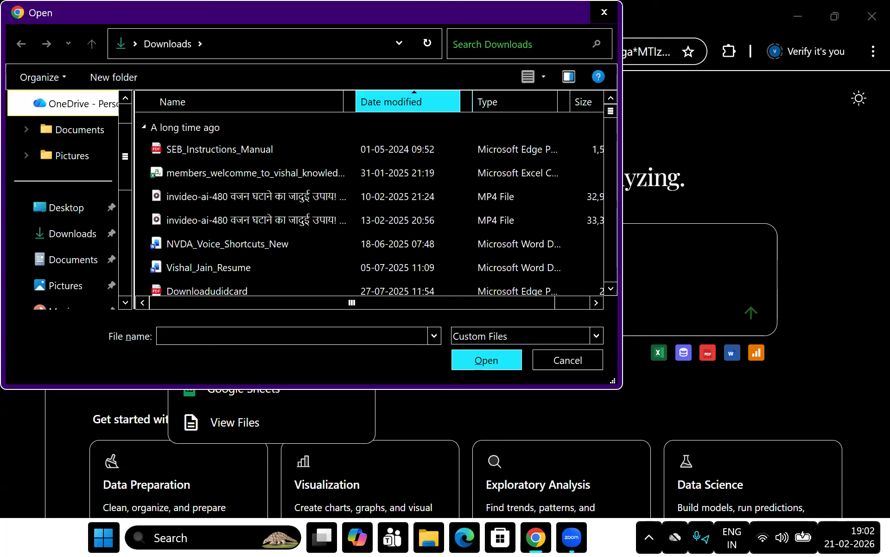
{"action": "key", "text": "Tab"}
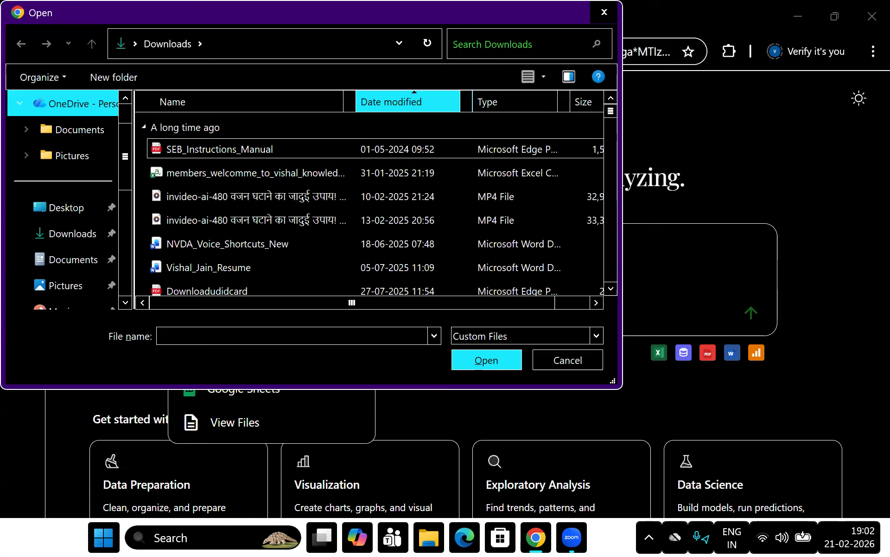
{"action": "key", "text": "End"}
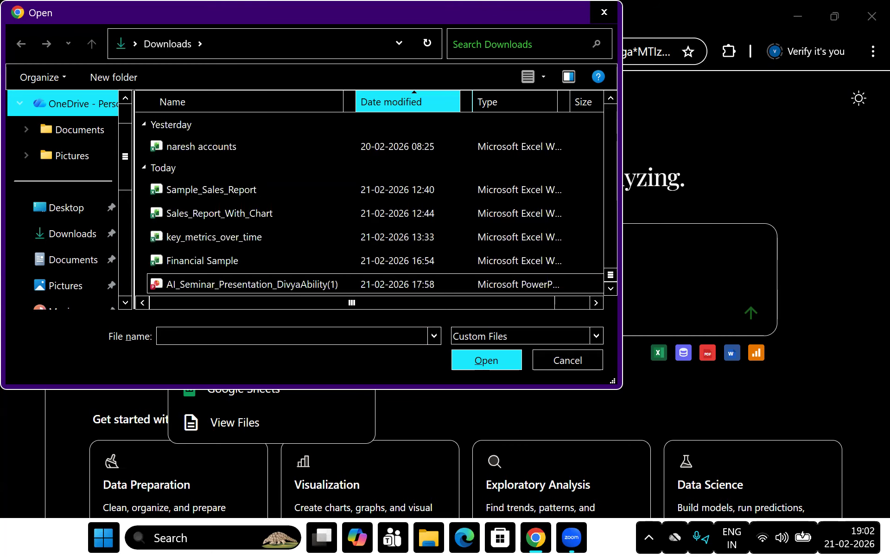
{"action": "key", "text": "Up"}
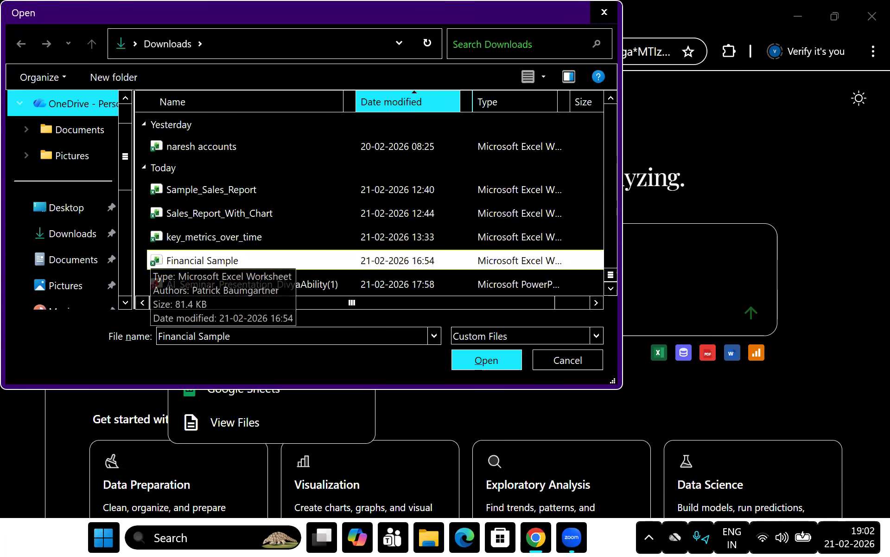
{"action": "key", "text": "Return"}
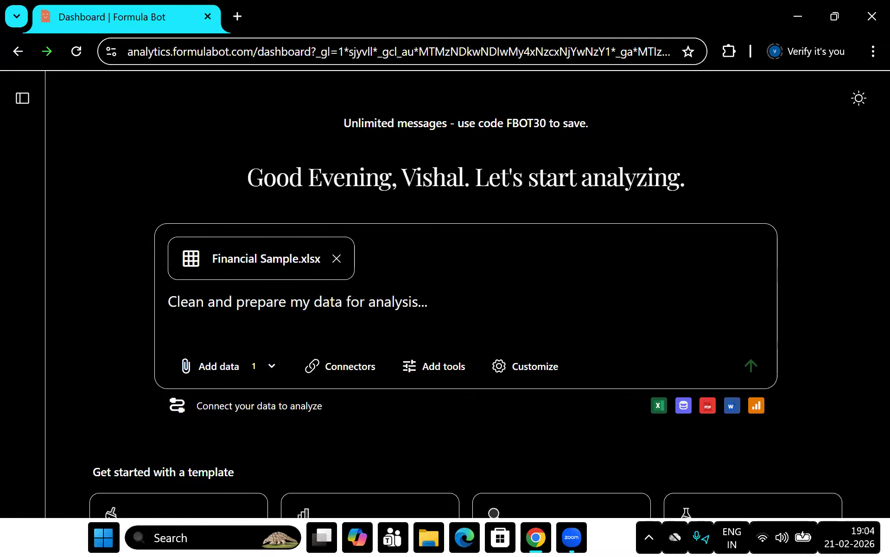
{"action": "key", "text": "XF86AudioRaiseVolume"}
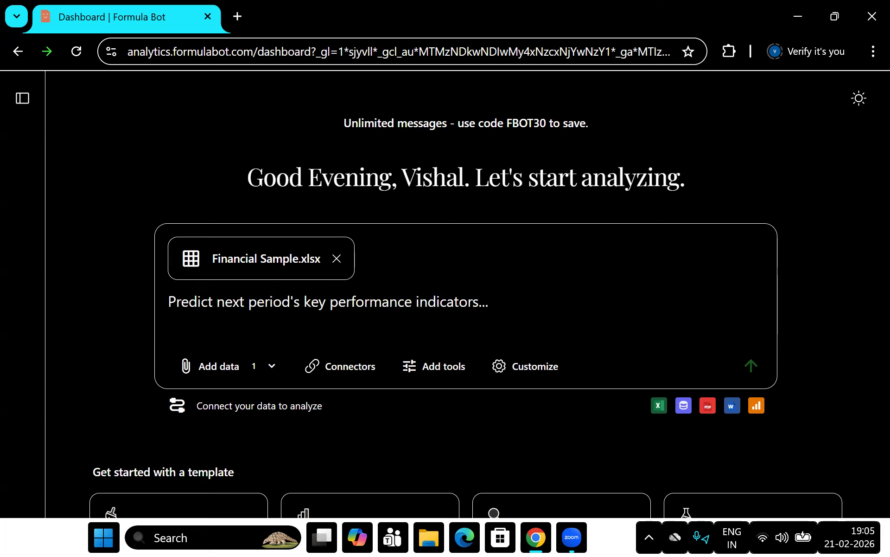
{"action": "key", "text": "Tab"}
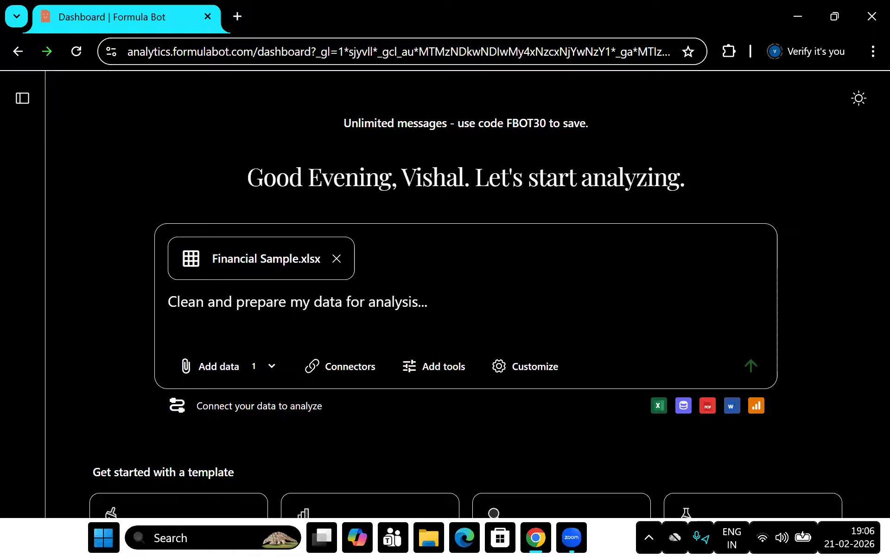
Submit the prompt "Predict next period's key performance indicators." for the attached Financial Sample workbook.
{"action": "type", "text": "Predict next period's key performance indicators."}
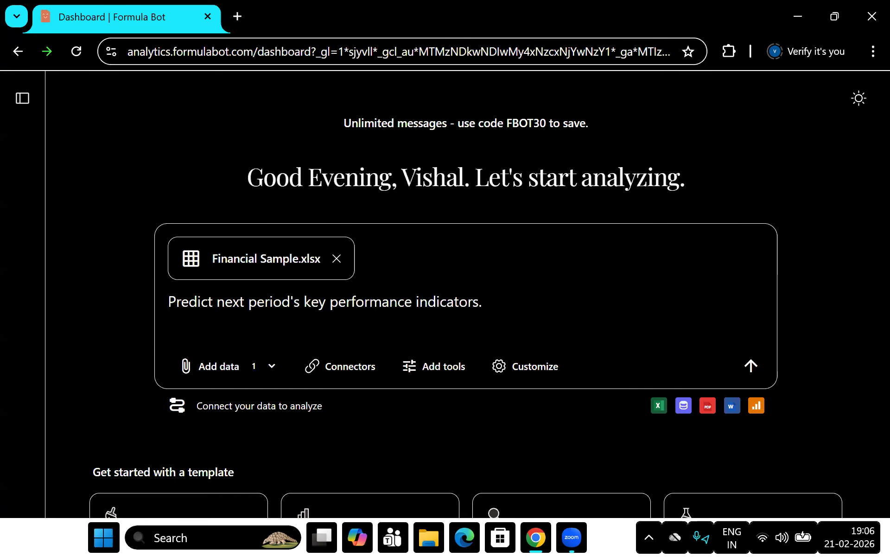
{"action": "key", "text": "Tab"}
{"action": "key", "text": "Return"}
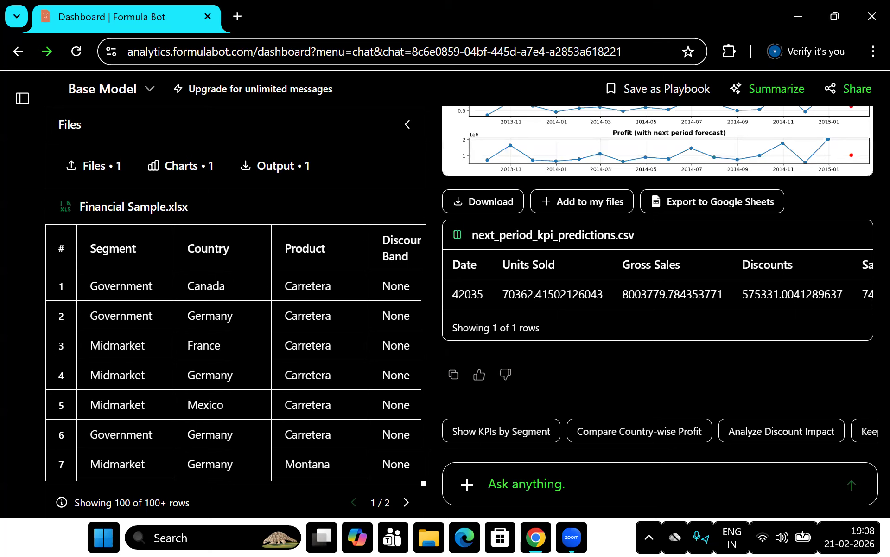
Examine the suggested follow-ups, every column of the next_period_kpi_predictions.csv table, and the forecast charts above it.
{"action": "scroll", "coordinate": [658, 431], "scroll_direction": "right", "scroll_amount": 2}
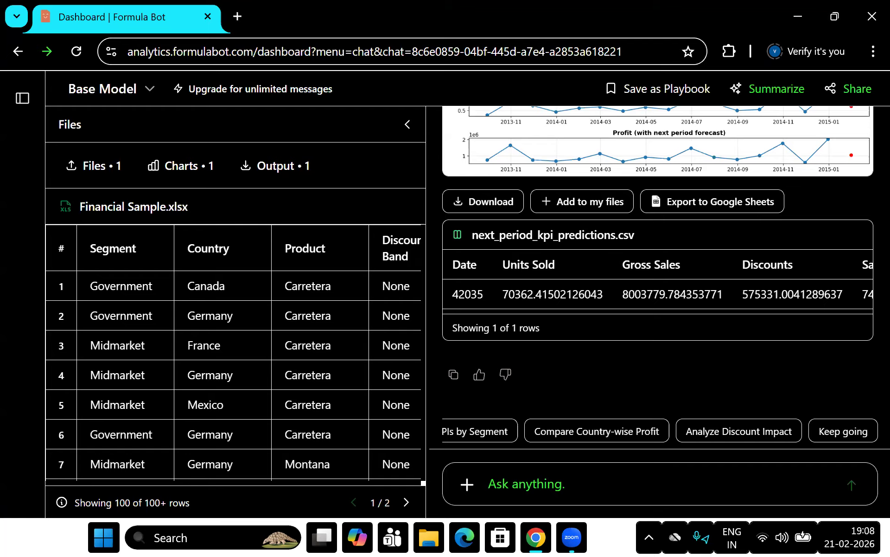
{"action": "scroll", "coordinate": [658, 431], "scroll_direction": "left", "scroll_amount": 2}
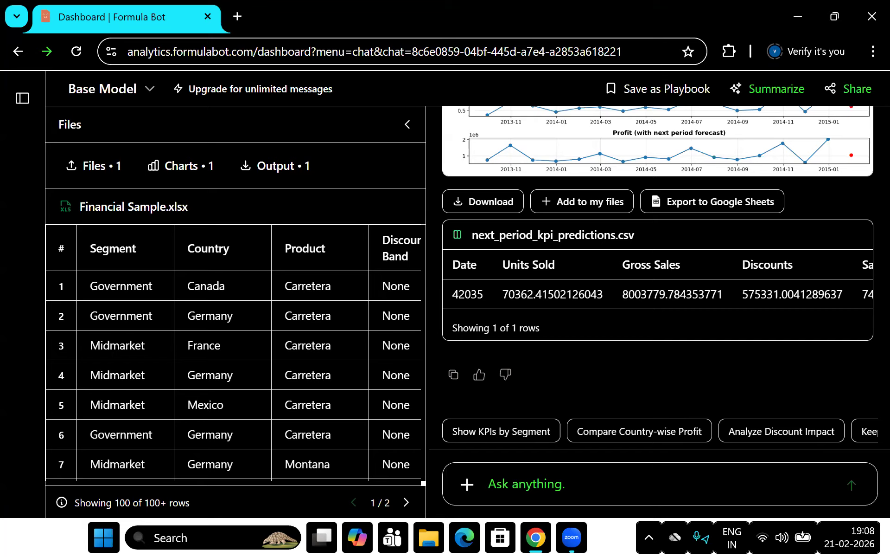
{"action": "scroll", "coordinate": [658, 278], "scroll_direction": "right", "scroll_amount": 5}
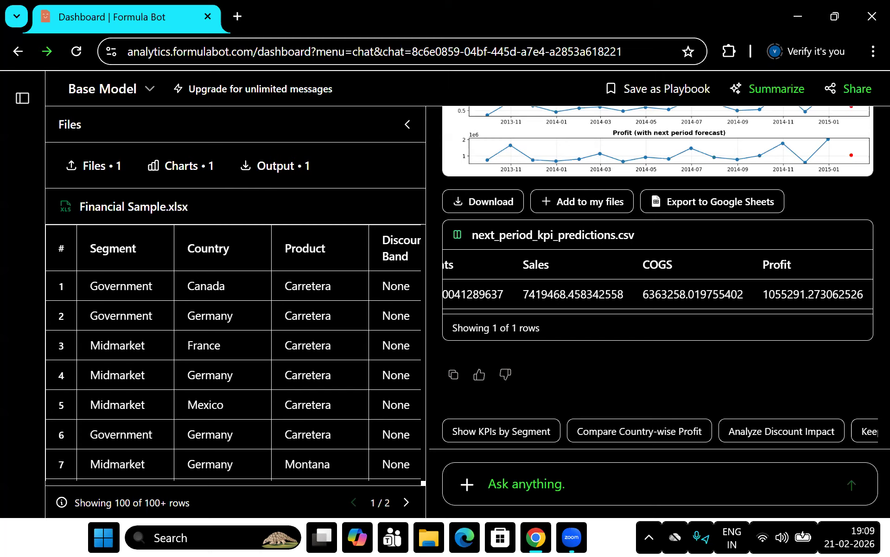
{"action": "scroll", "coordinate": [658, 278], "scroll_direction": "left", "scroll_amount": 4}
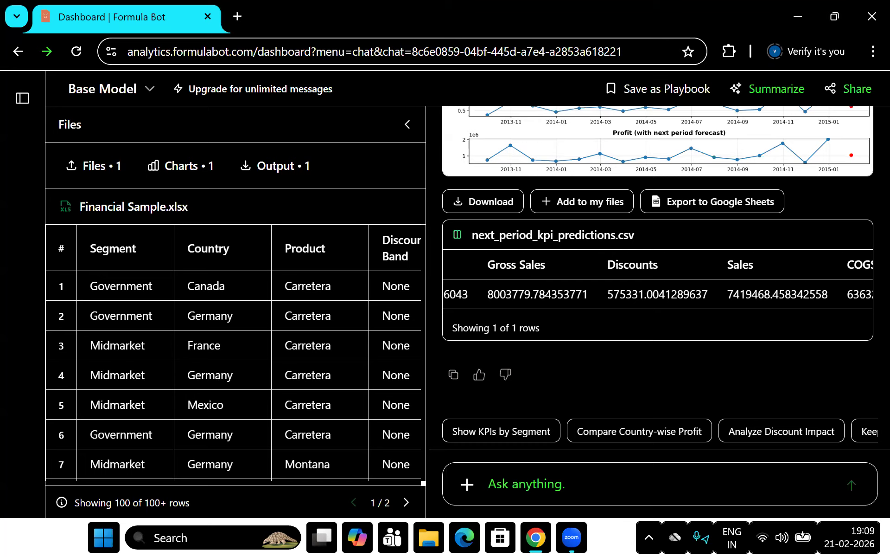
{"action": "scroll", "coordinate": [657, 281], "scroll_direction": "left", "scroll_amount": 3}
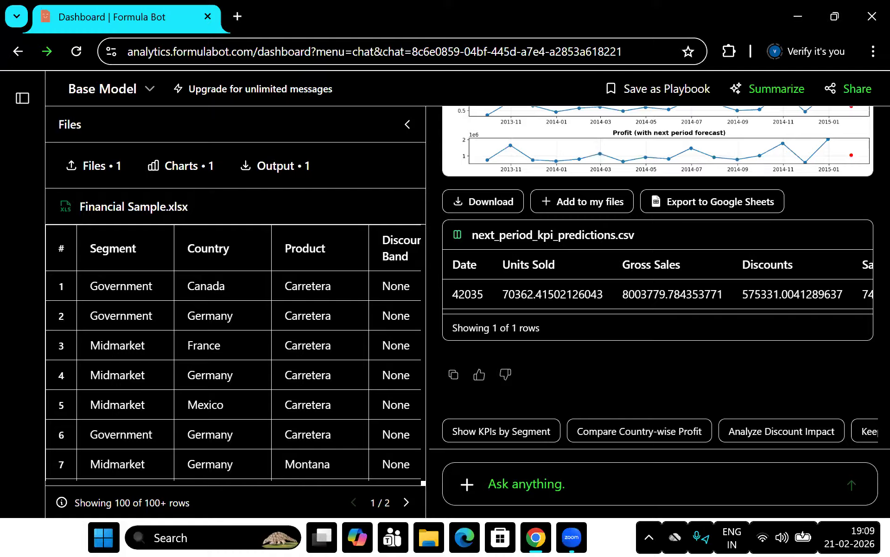
{"action": "scroll", "coordinate": [659, 278], "scroll_direction": "right", "scroll_amount": 5}
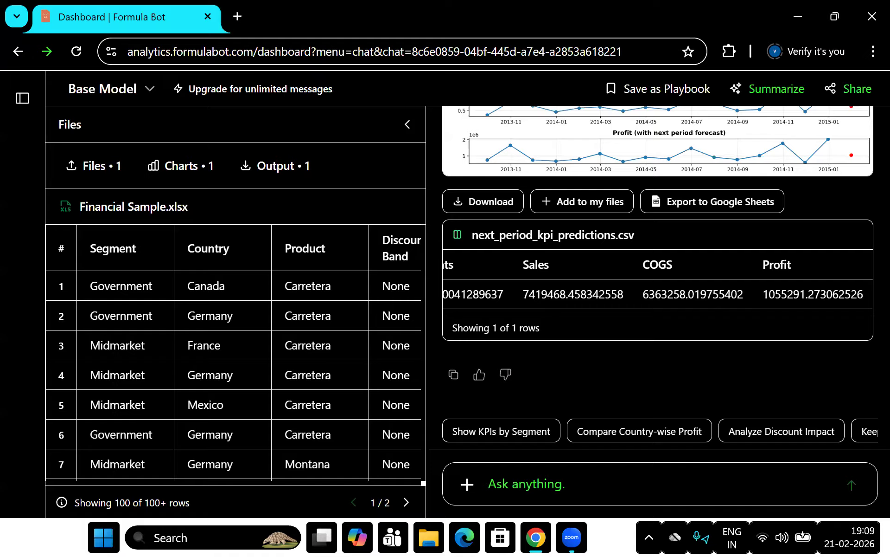
{"action": "scroll", "coordinate": [658, 278], "scroll_direction": "left", "scroll_amount": 4}
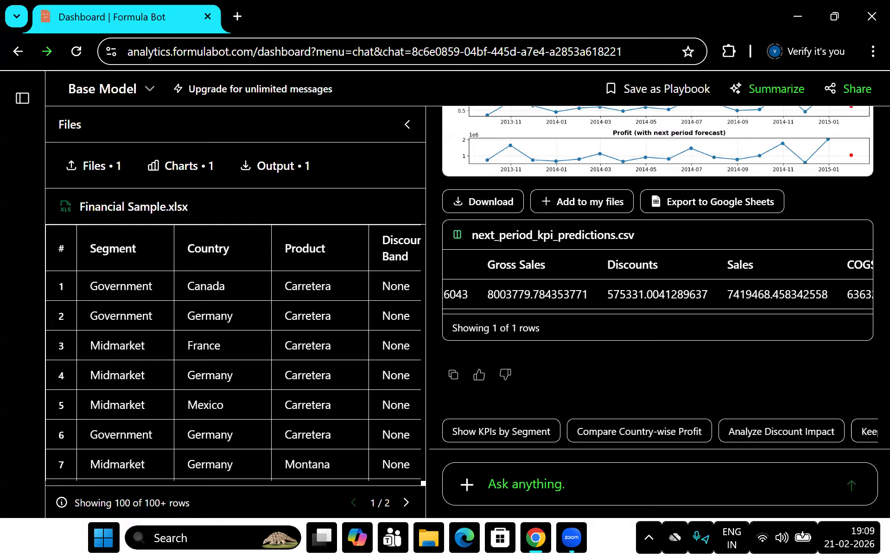
{"action": "scroll", "coordinate": [658, 288], "scroll_direction": "left", "scroll_amount": 3}
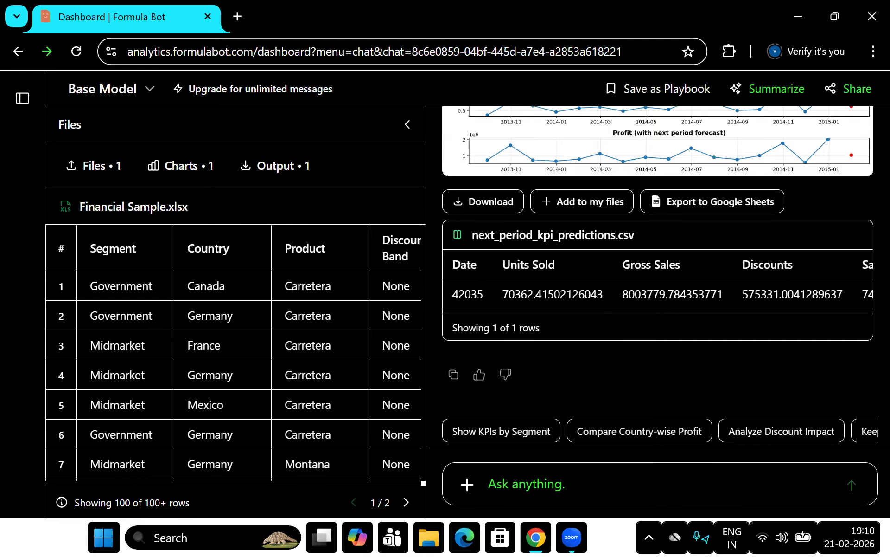
{"action": "scroll", "coordinate": [658, 260], "scroll_direction": "up", "scroll_amount": 5}
{"action": "scroll", "coordinate": [658, 262], "scroll_direction": "up", "scroll_amount": 3}
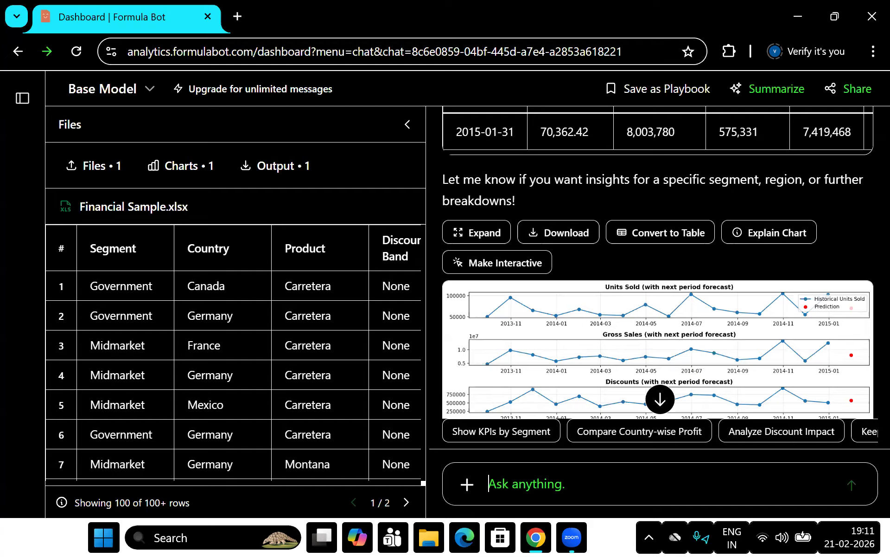
Draft the follow-up question "sales from india" in the chat.
{"action": "type", "text": "sales "}
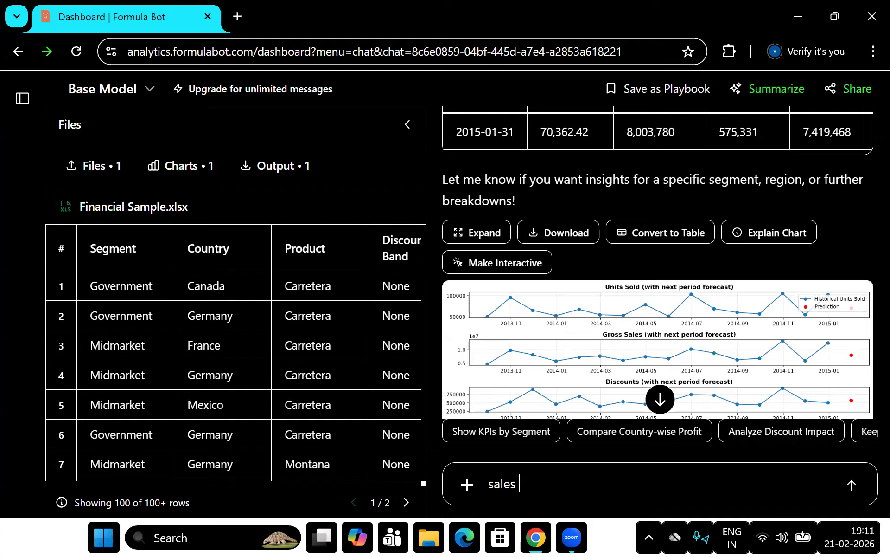
{"action": "type", "text": "form"}
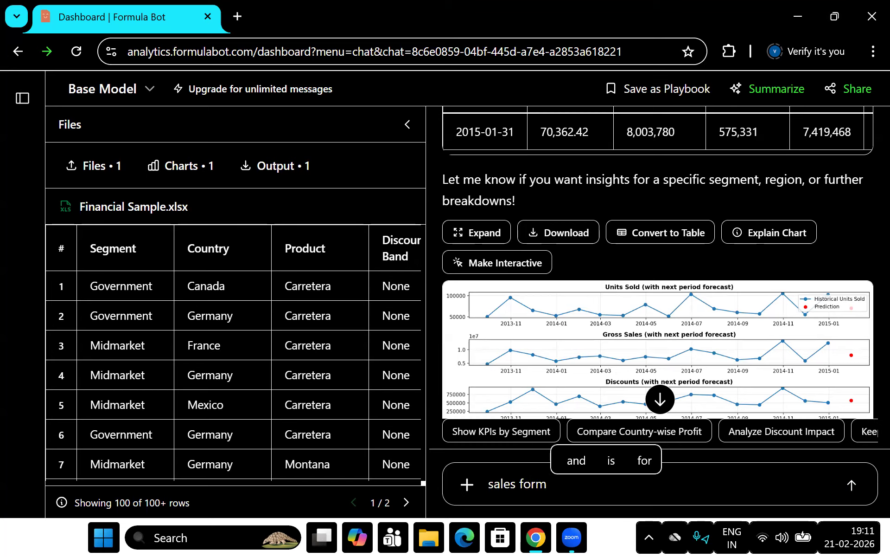
{"action": "key", "text": "BackSpace"}
{"action": "key", "text": "BackSpace"}
{"action": "key", "text": "BackSpace"}
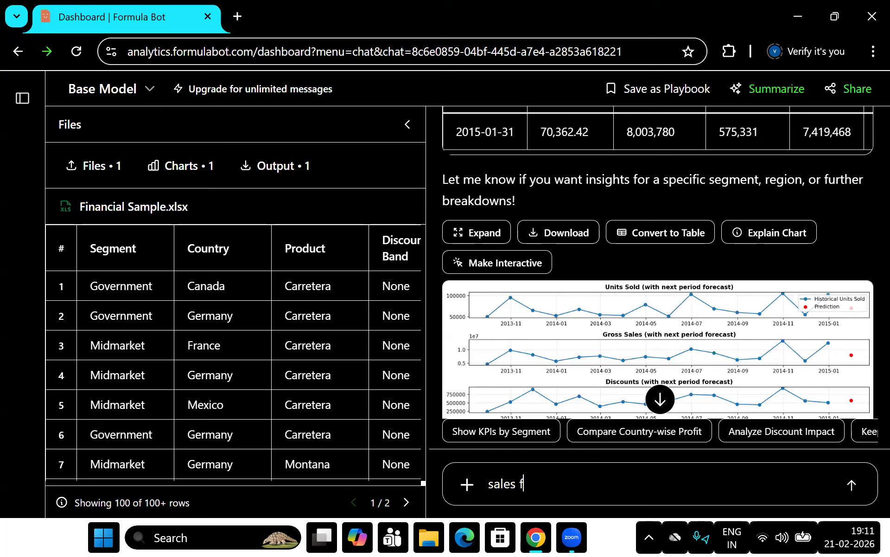
{"action": "key", "text": "BackSpace"}
{"action": "type", "text": "from"}
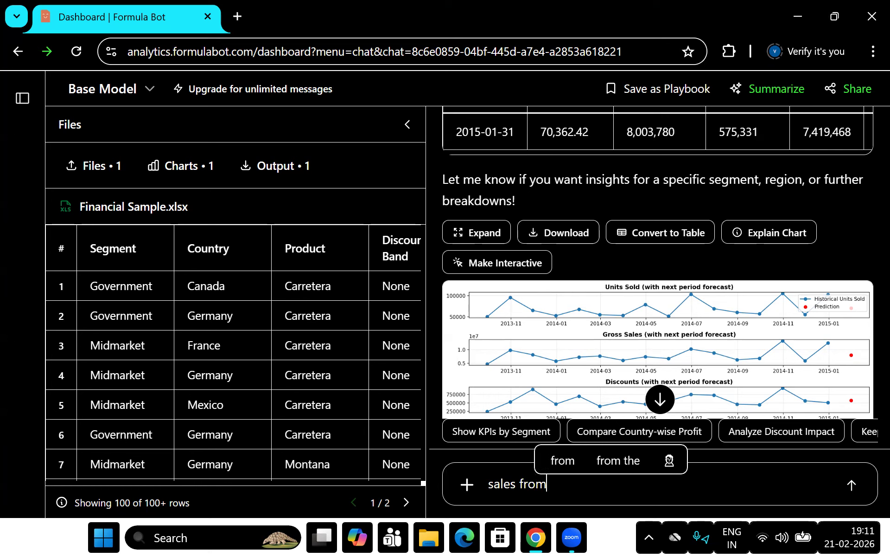
{"action": "type", "text": " india"}
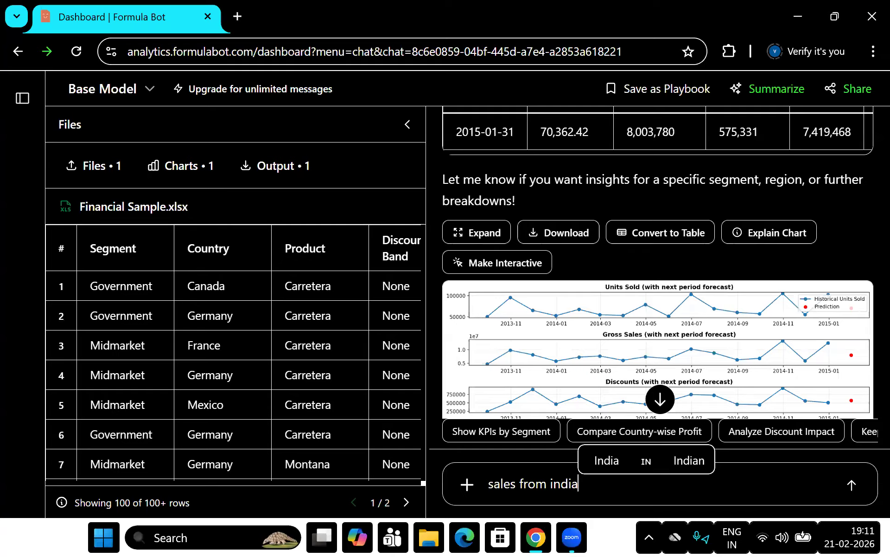
{"action": "scroll", "coordinate": [661, 431], "scroll_direction": "right", "scroll_amount": 1}
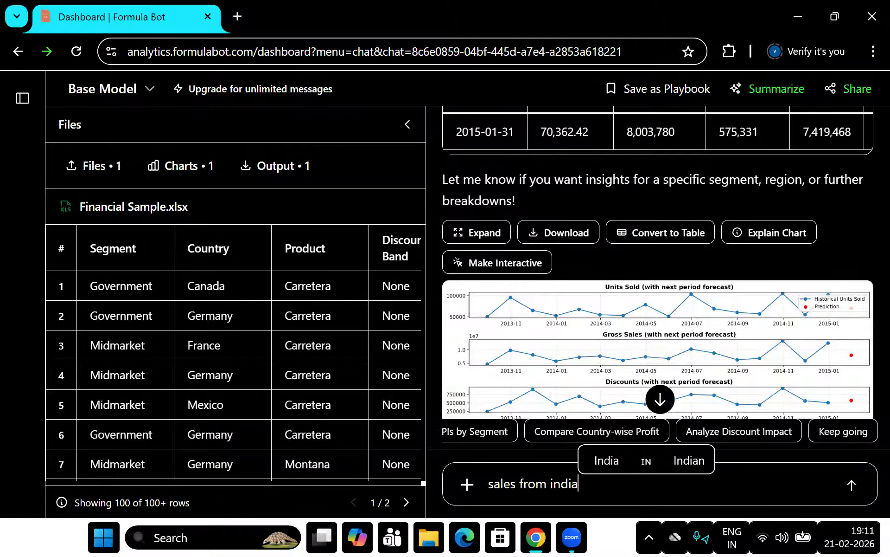
{"action": "key", "text": "Return"}
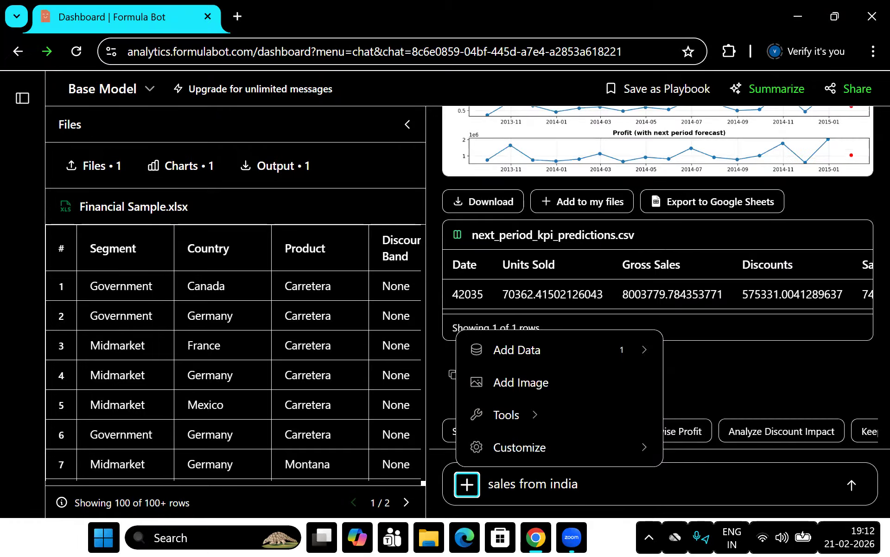
Recheck the KPI prediction columns and run the suggested Compare Country-wise Profit analysis.
{"action": "scroll", "coordinate": [658, 288], "scroll_direction": "right", "scroll_amount": 6}
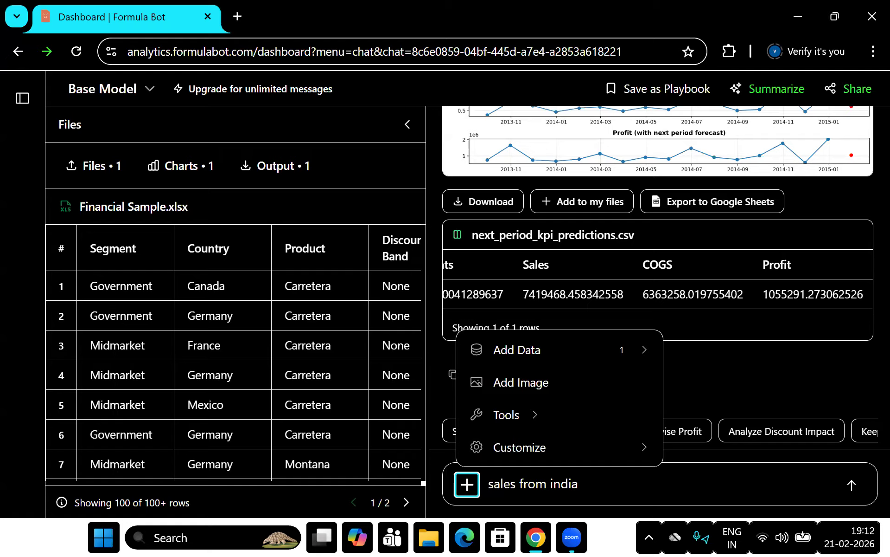
{"action": "scroll", "coordinate": [658, 278], "scroll_direction": "left", "scroll_amount": 4}
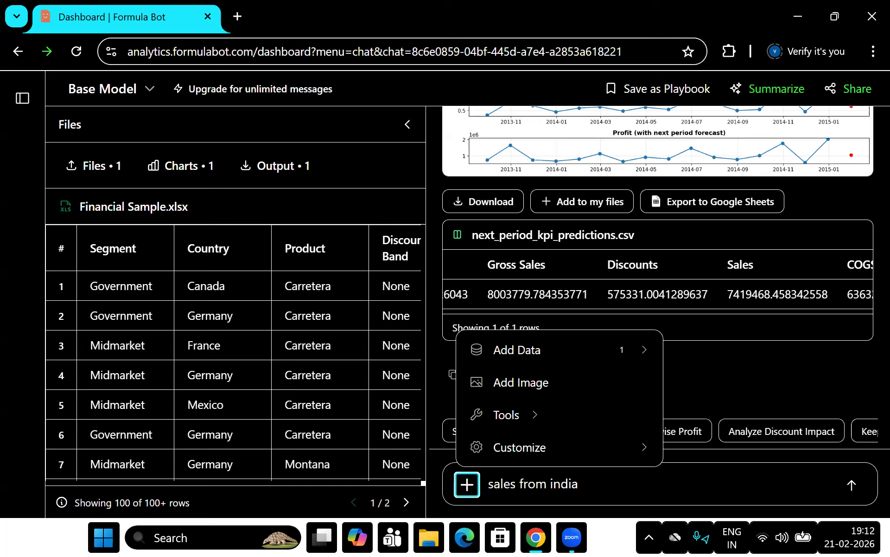
{"action": "scroll", "coordinate": [658, 278], "scroll_direction": "left", "scroll_amount": 3}
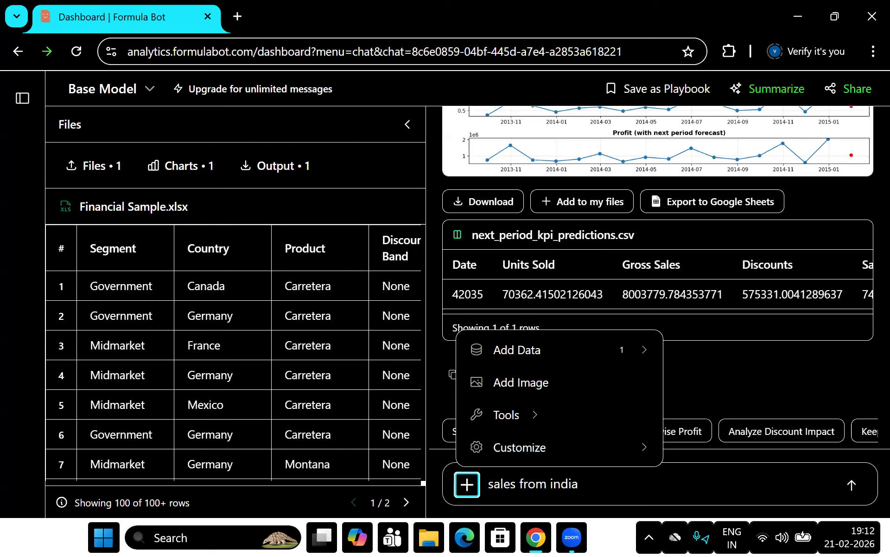
{"action": "scroll", "coordinate": [658, 279], "scroll_direction": "right", "scroll_amount": 5}
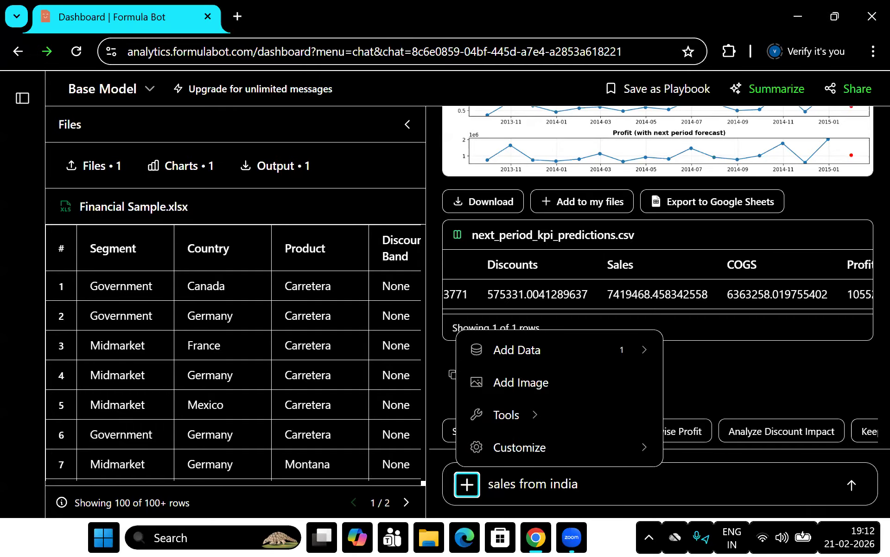
{"action": "left_click", "coordinate": [682, 430]}
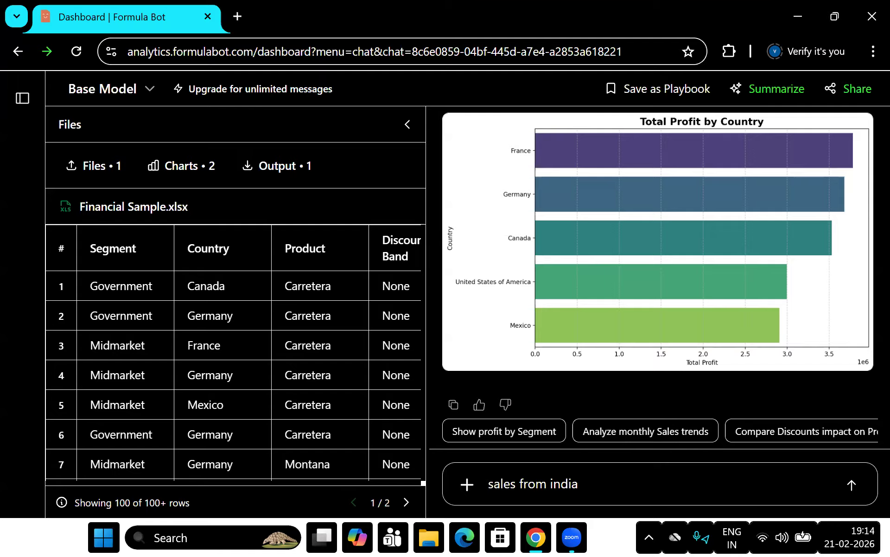
Examine the new follow-up suggestions and the Total Profit by Country chart and table.
{"action": "scroll", "coordinate": [661, 431], "scroll_direction": "right", "scroll_amount": 2}
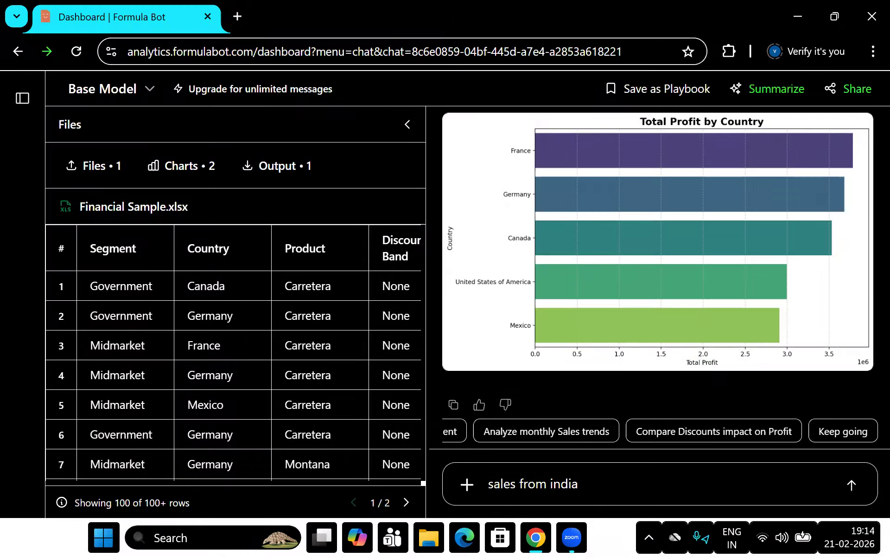
{"action": "scroll", "coordinate": [660, 431], "scroll_direction": "left", "scroll_amount": 2}
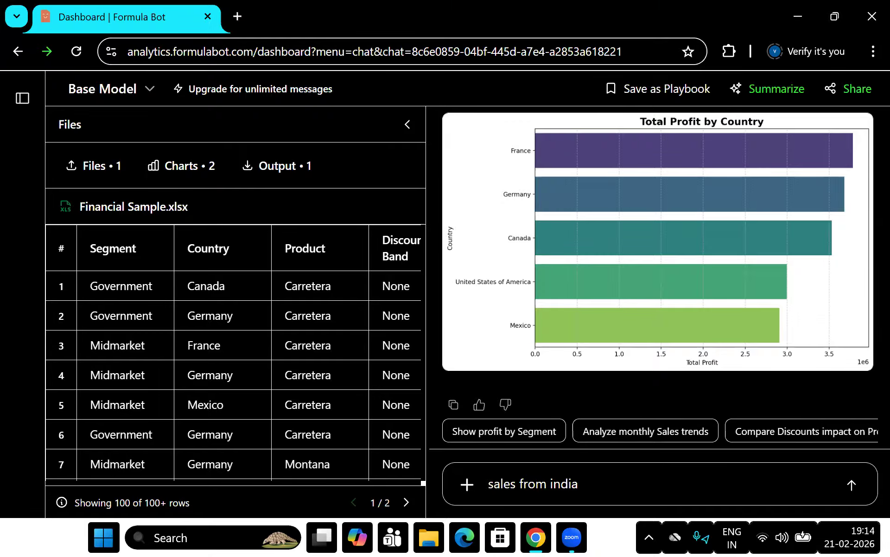
{"action": "scroll", "coordinate": [659, 262], "scroll_direction": "up", "scroll_amount": 3}
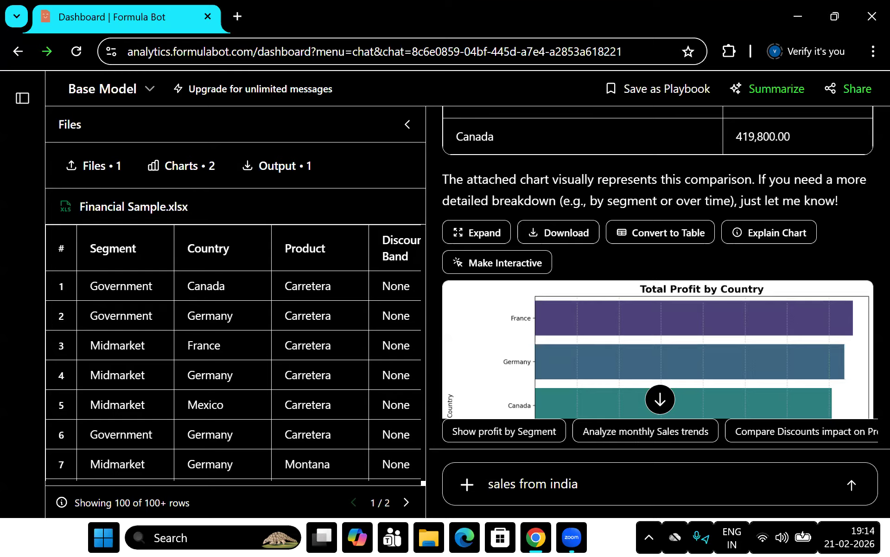
{"action": "scroll", "coordinate": [658, 260], "scroll_direction": "up", "scroll_amount": 3}
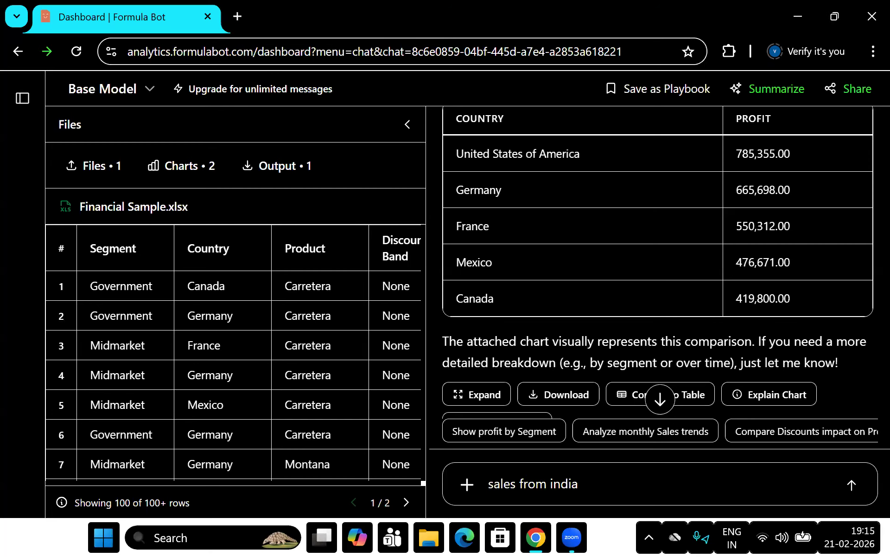
Submit the drafted question "sales from india" and go to its reply below the country profit chart.
{"action": "key", "text": "Return"}
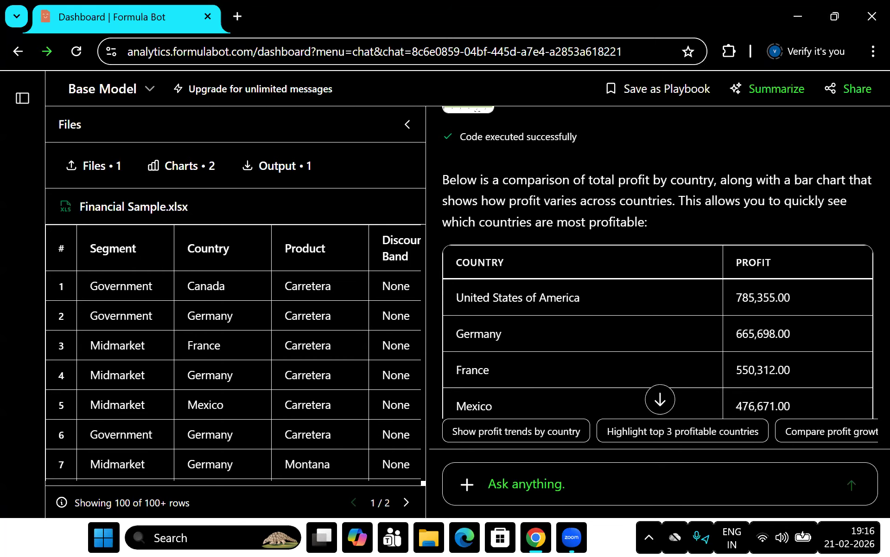
{"action": "scroll", "coordinate": [659, 278], "scroll_direction": "down", "scroll_amount": 3}
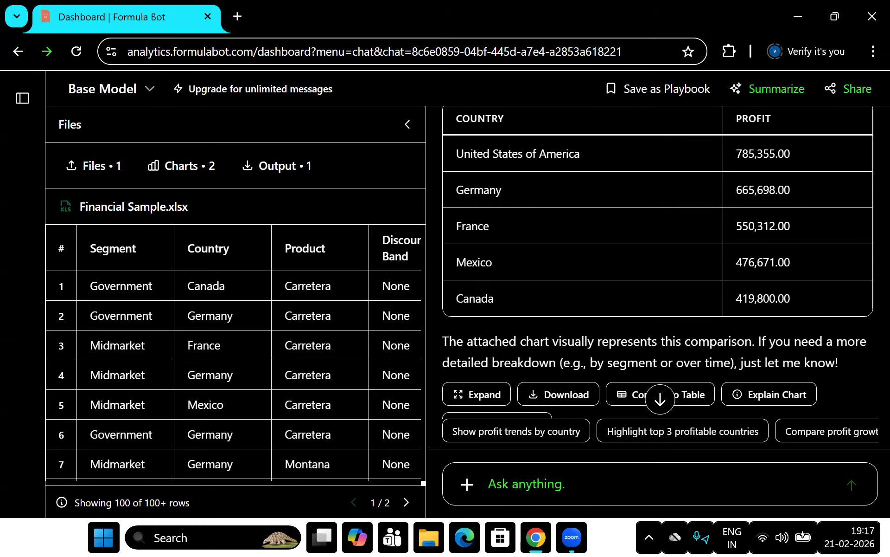
{"action": "scroll", "coordinate": [659, 279], "scroll_direction": "down", "scroll_amount": 3}
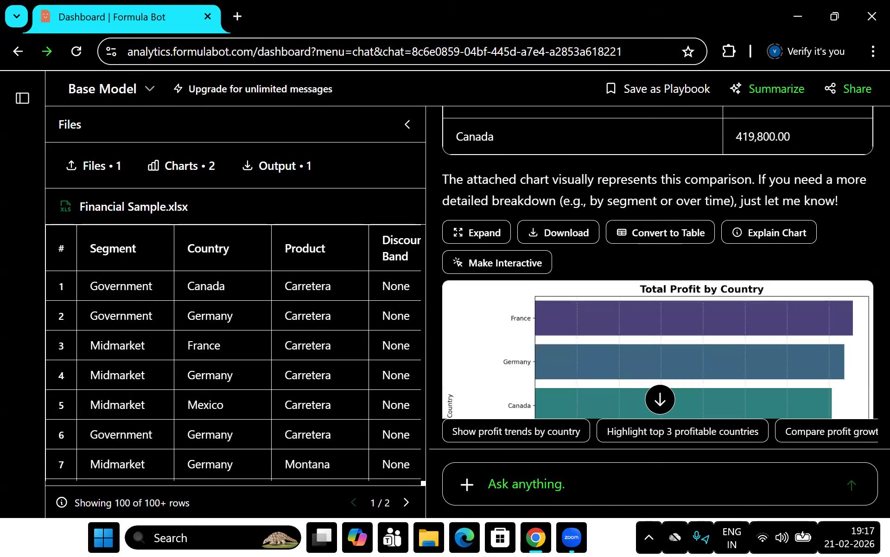
{"action": "scroll", "coordinate": [658, 262], "scroll_direction": "down", "scroll_amount": 3}
{"action": "scroll", "coordinate": [659, 260], "scroll_direction": "down", "scroll_amount": 3}
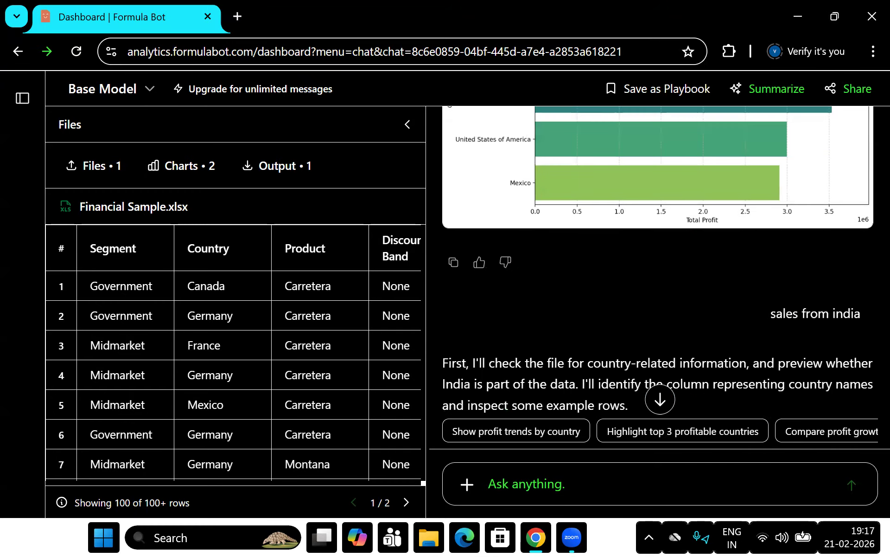
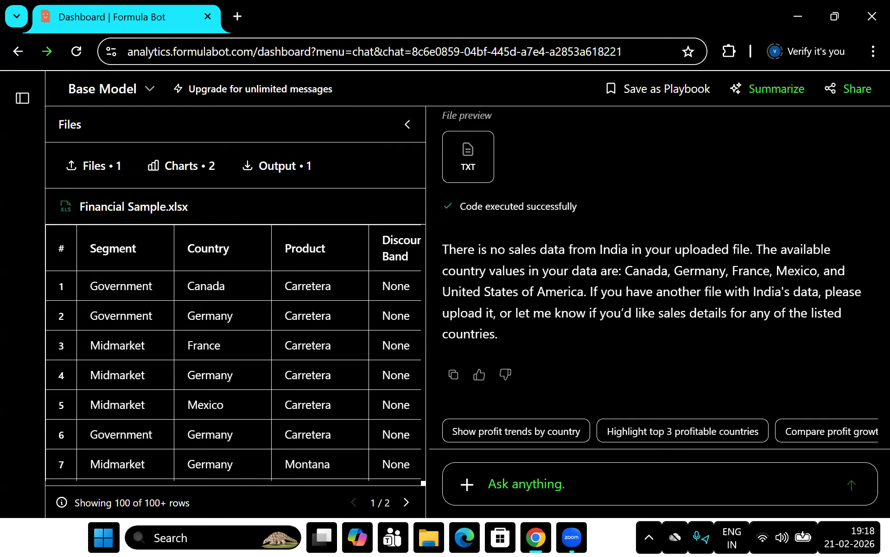
Run the suggested Highlight top 3 profitable countries analysis.
{"action": "left_click", "coordinate": [682, 431]}
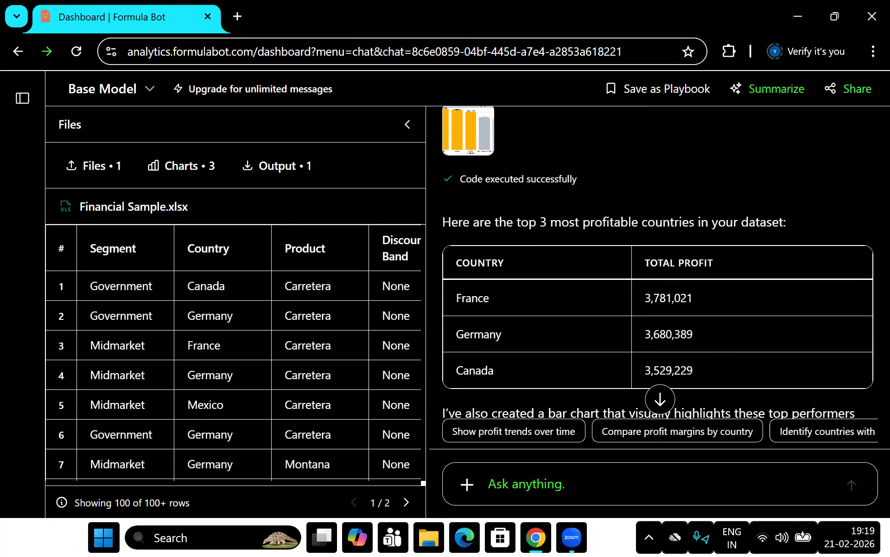
{"action": "key", "text": "alt"}
{"action": "key", "text": "Escape"}
Try to make the Top 3 Profitable Countries Highlighted chart interactive.
{"action": "scroll", "coordinate": [658, 278], "scroll_direction": "down", "scroll_amount": 5}
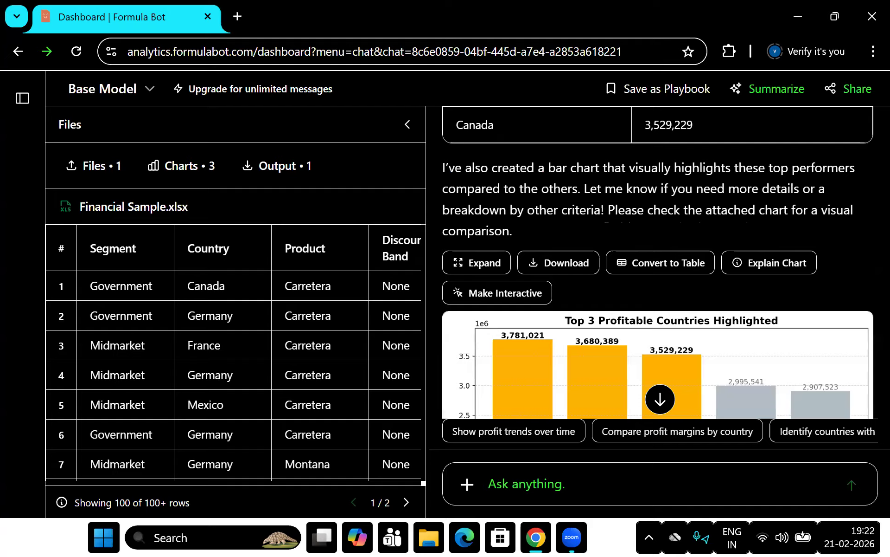
{"action": "left_click", "coordinate": [497, 293]}
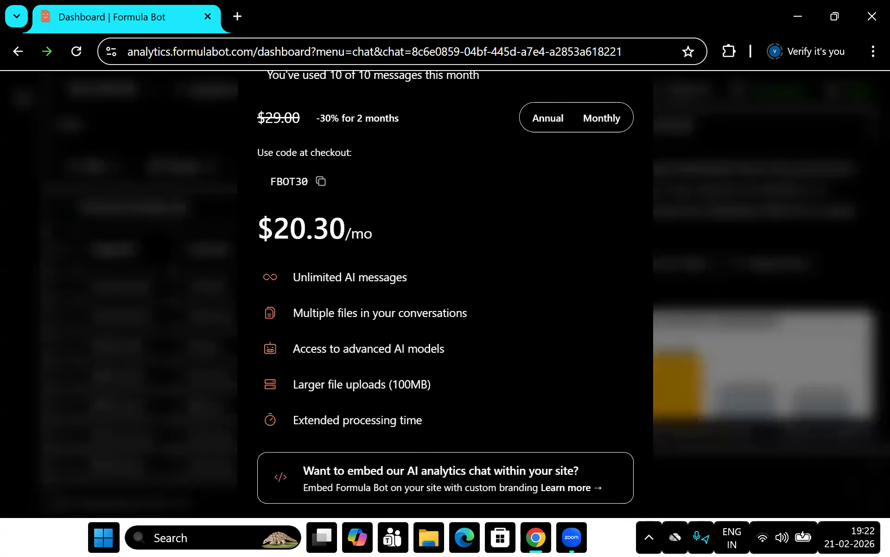